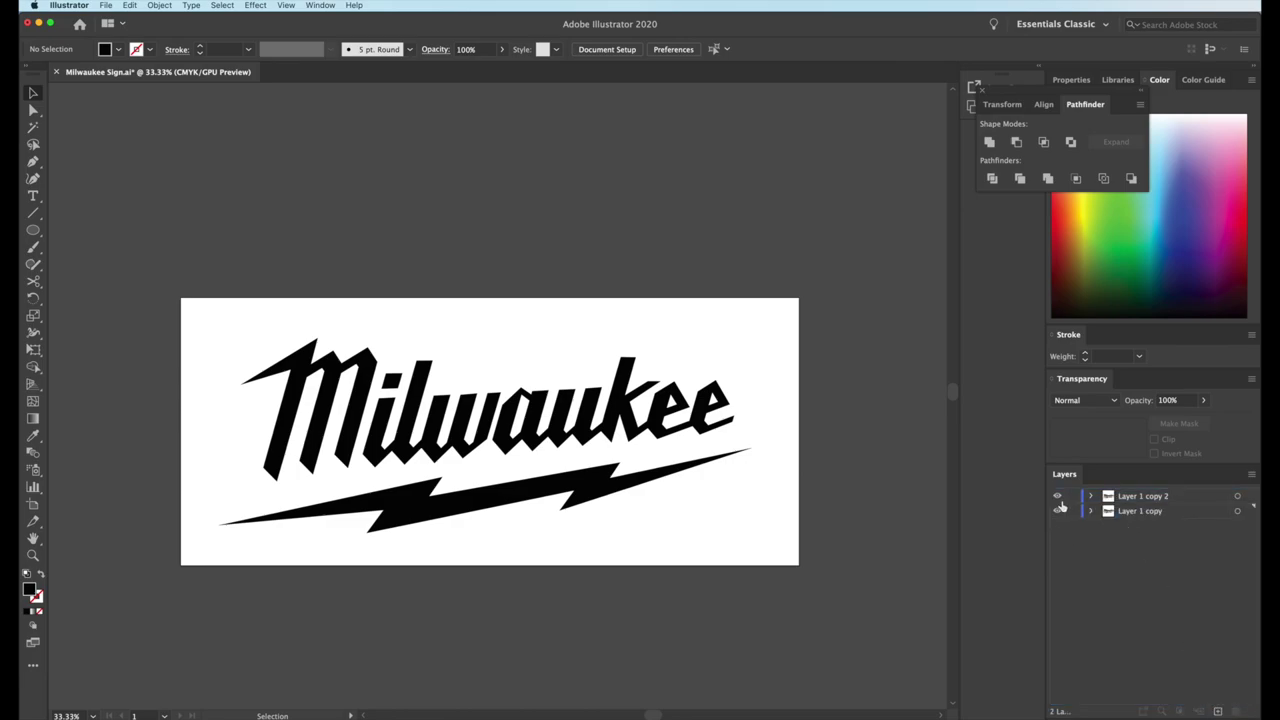
Hide Layer 1 copy 2 and offset the logo's paths on Layer 1 copy by 0.95 in with miter joins and a miter limit of 4
{"action": "left_click", "coordinate": [1058, 497]}
{"action": "left_click_drag", "start_coordinate": [781, 544], "coordinate": [199, 322]}
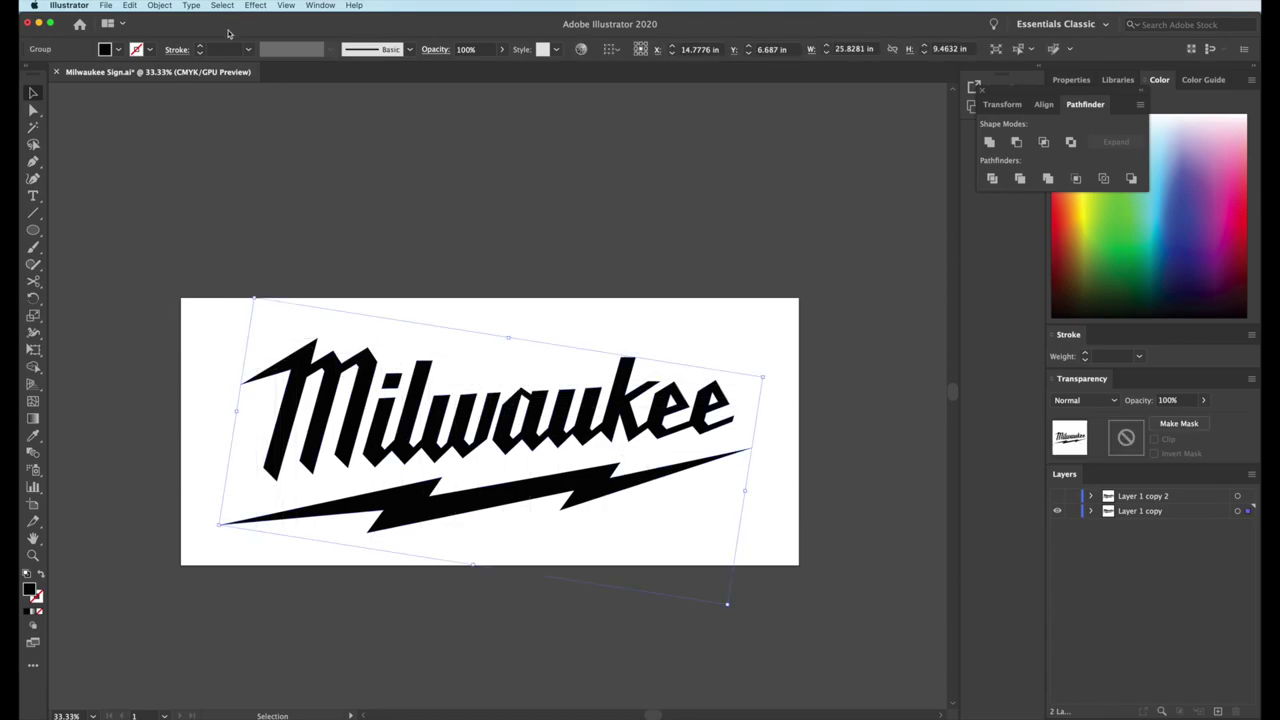
{"action": "left_click", "coordinate": [159, 6]}
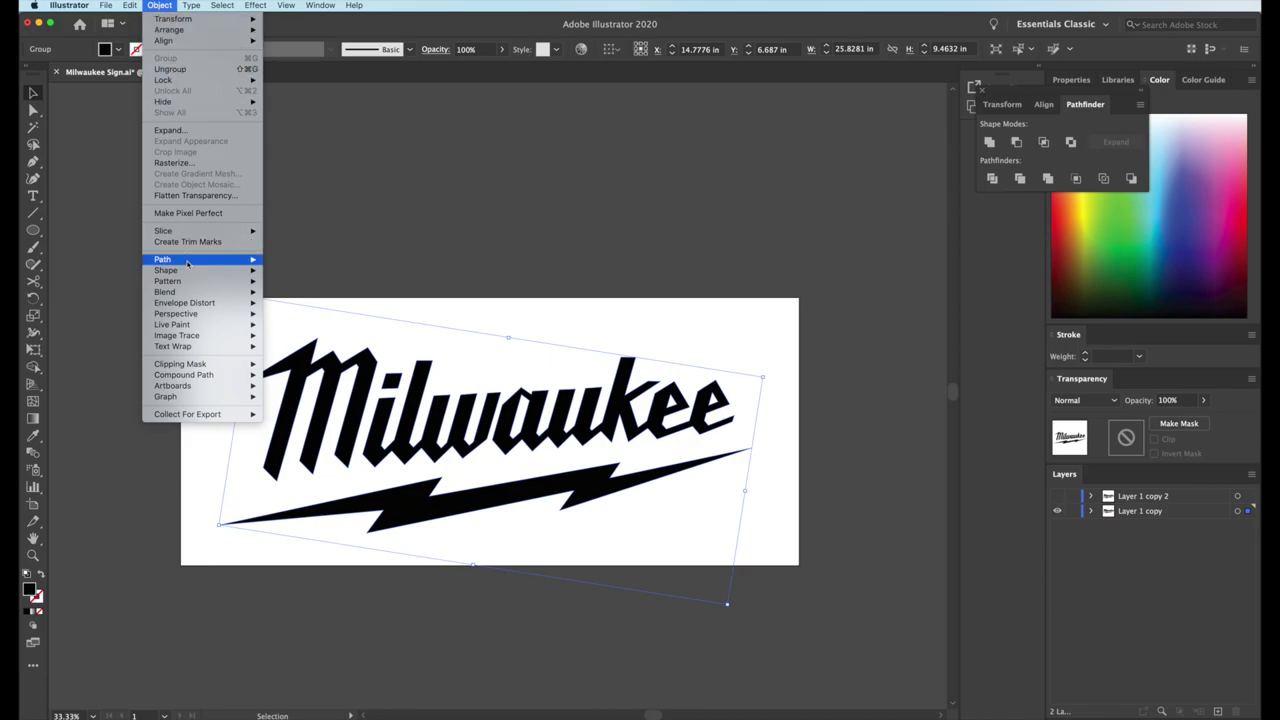
{"action": "mouse_move", "coordinate": [185, 262]}
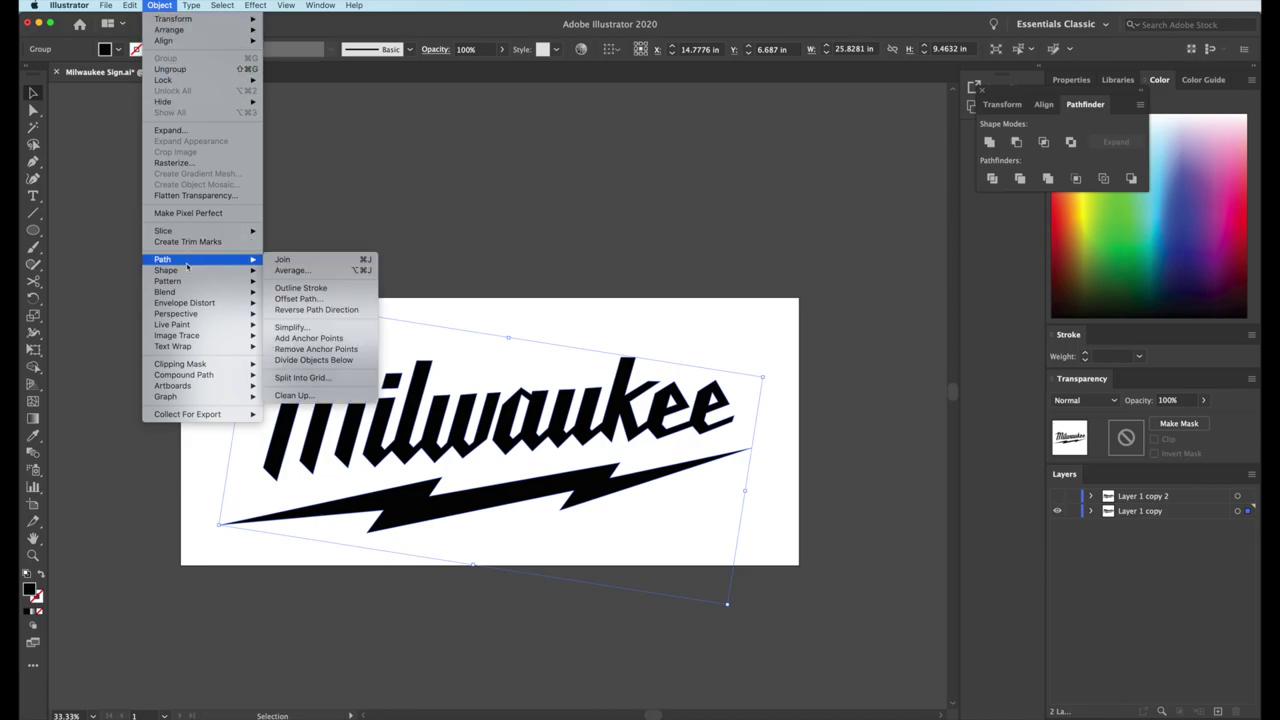
{"action": "left_click", "coordinate": [311, 300]}
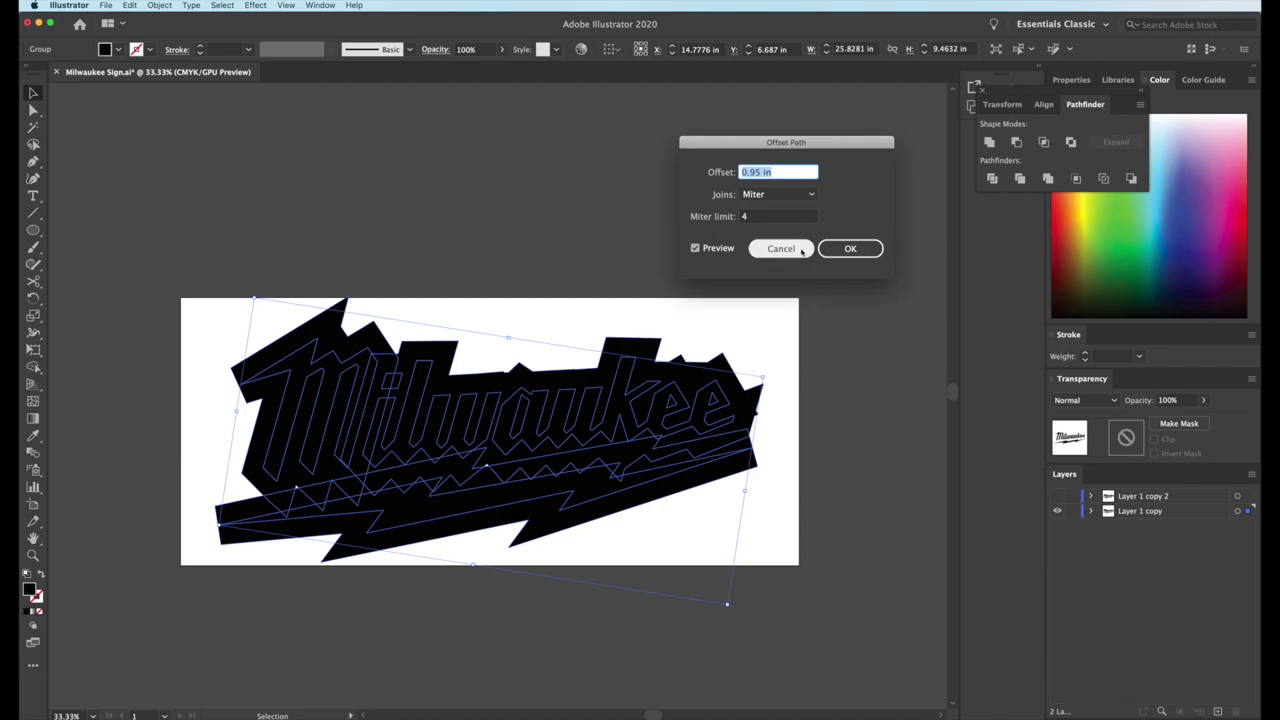
{"action": "left_click", "coordinate": [845, 250]}
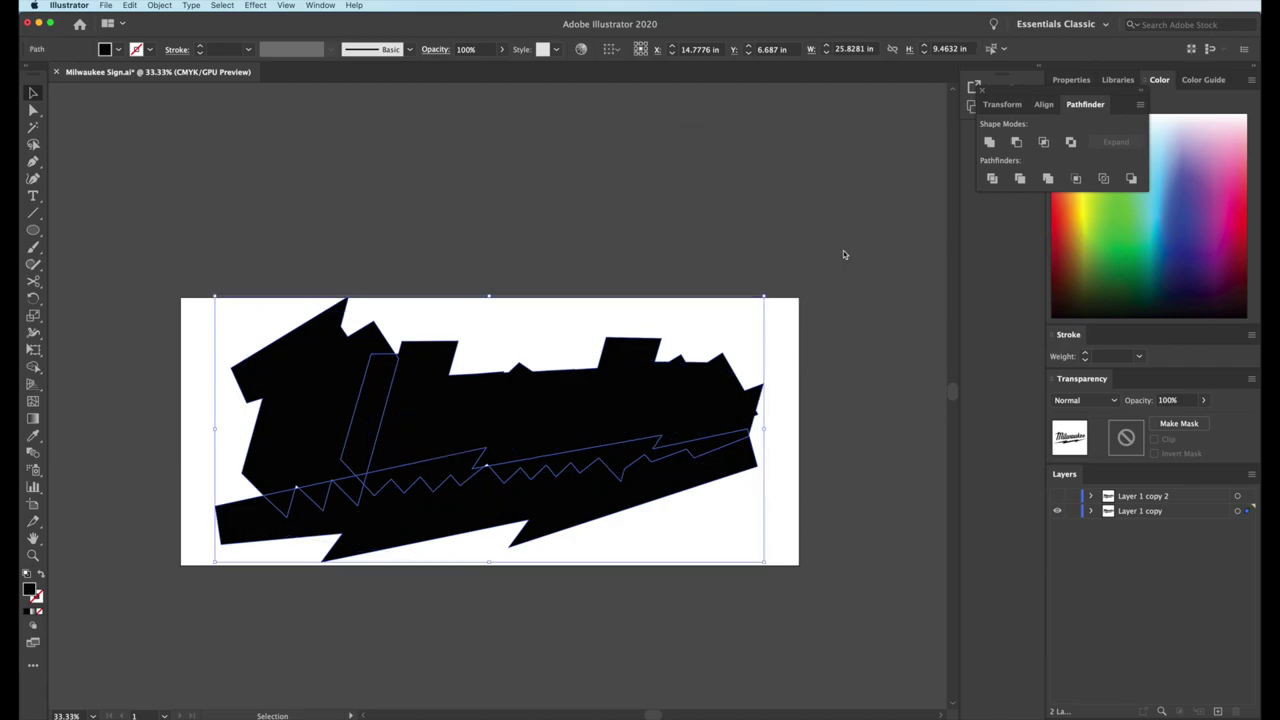
{"action": "left_click", "coordinate": [784, 497]}
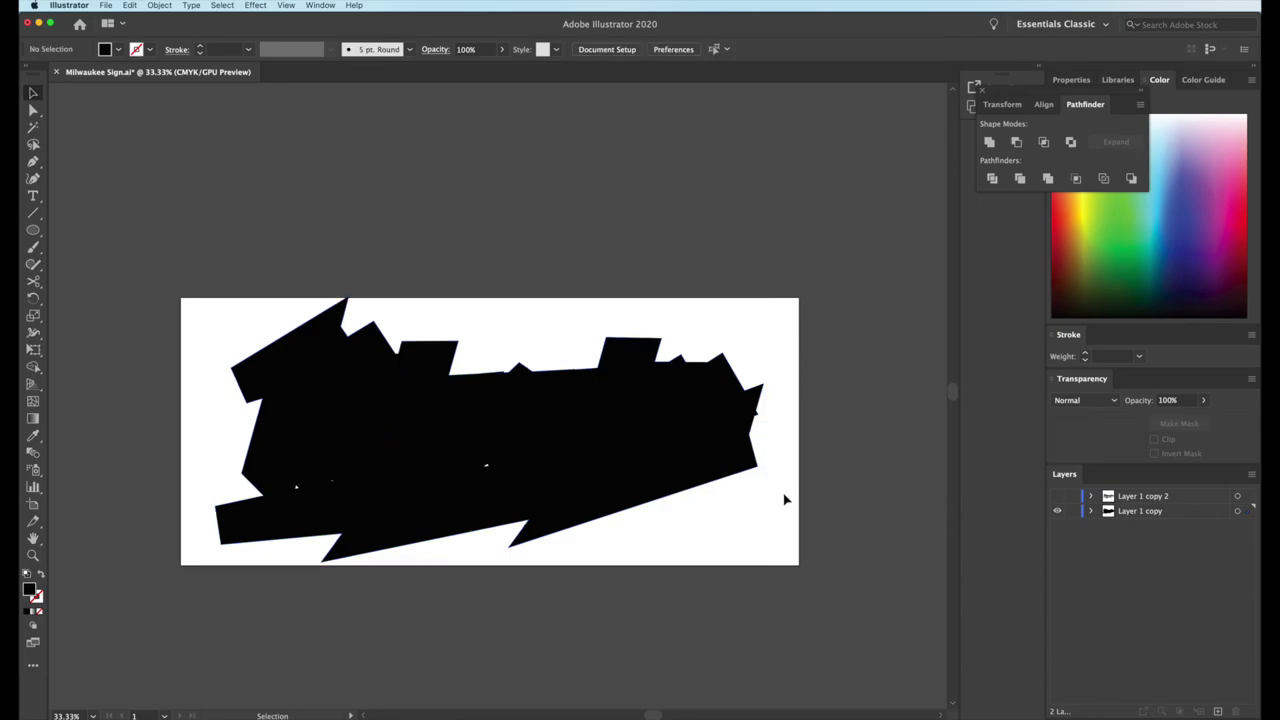
Unite the logo and its offset paths into a single shape with Pathfinder
{"action": "left_click_drag", "start_coordinate": [784, 562], "coordinate": [159, 288]}
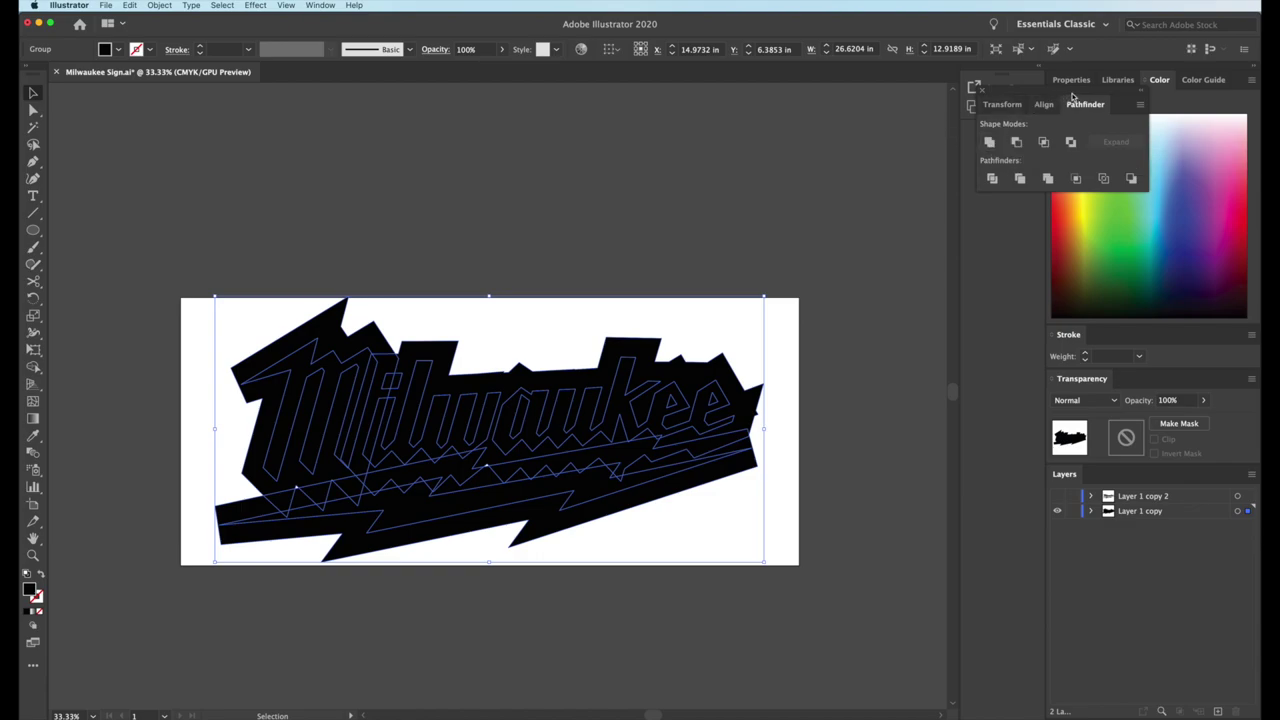
{"action": "left_click_drag", "start_coordinate": [1062, 94], "coordinate": [730, 110]}
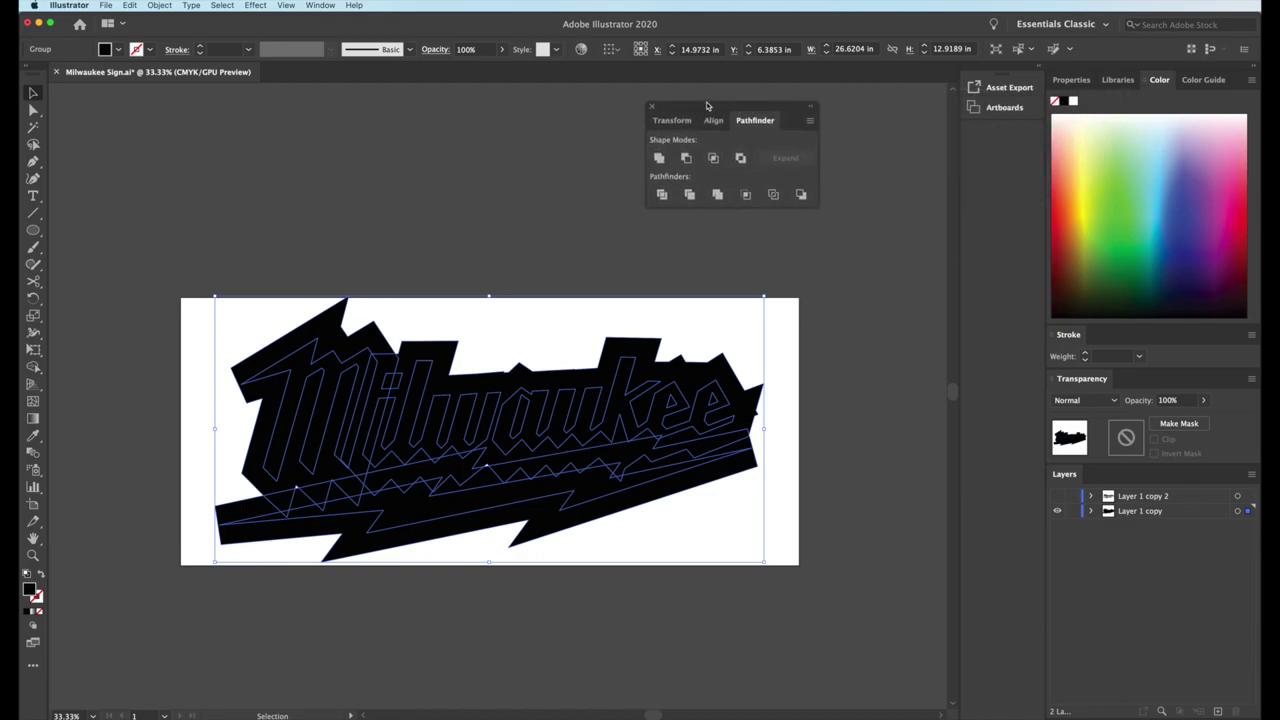
{"action": "left_click", "coordinate": [320, 5]}
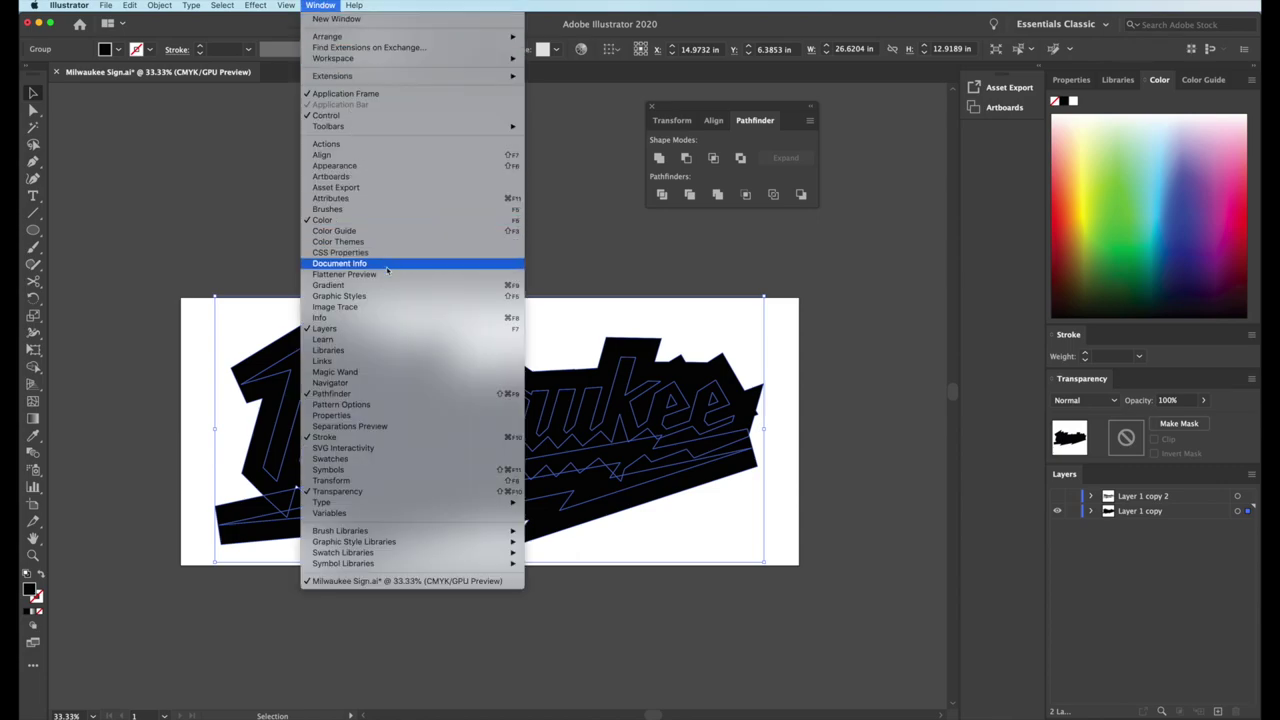
{"action": "left_click", "coordinate": [375, 394]}
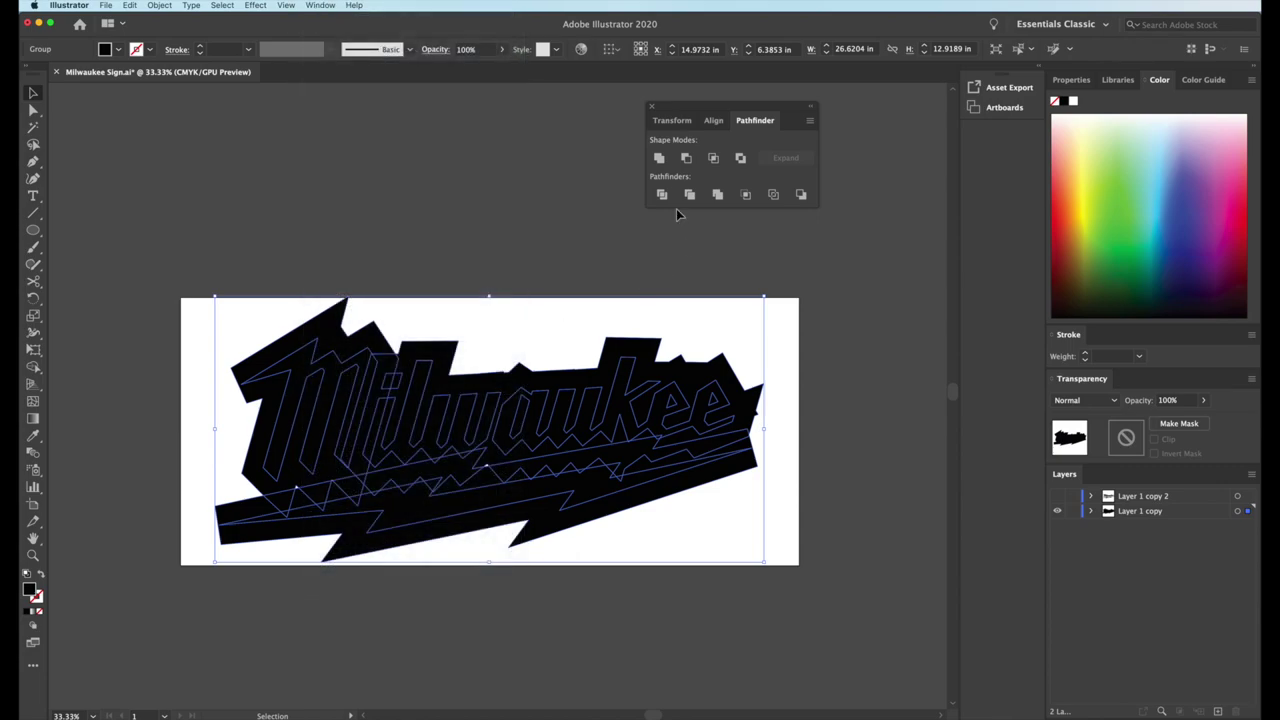
{"action": "left_click", "coordinate": [659, 158]}
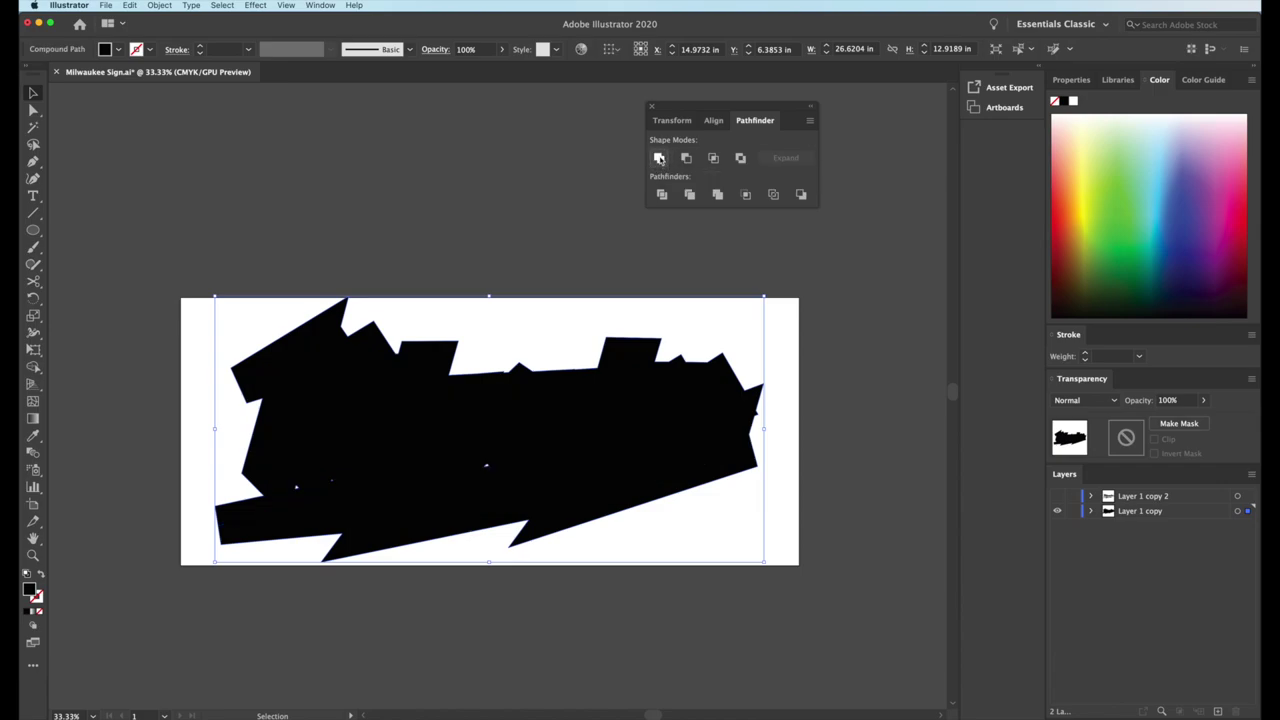
{"action": "left_click", "coordinate": [543, 206]}
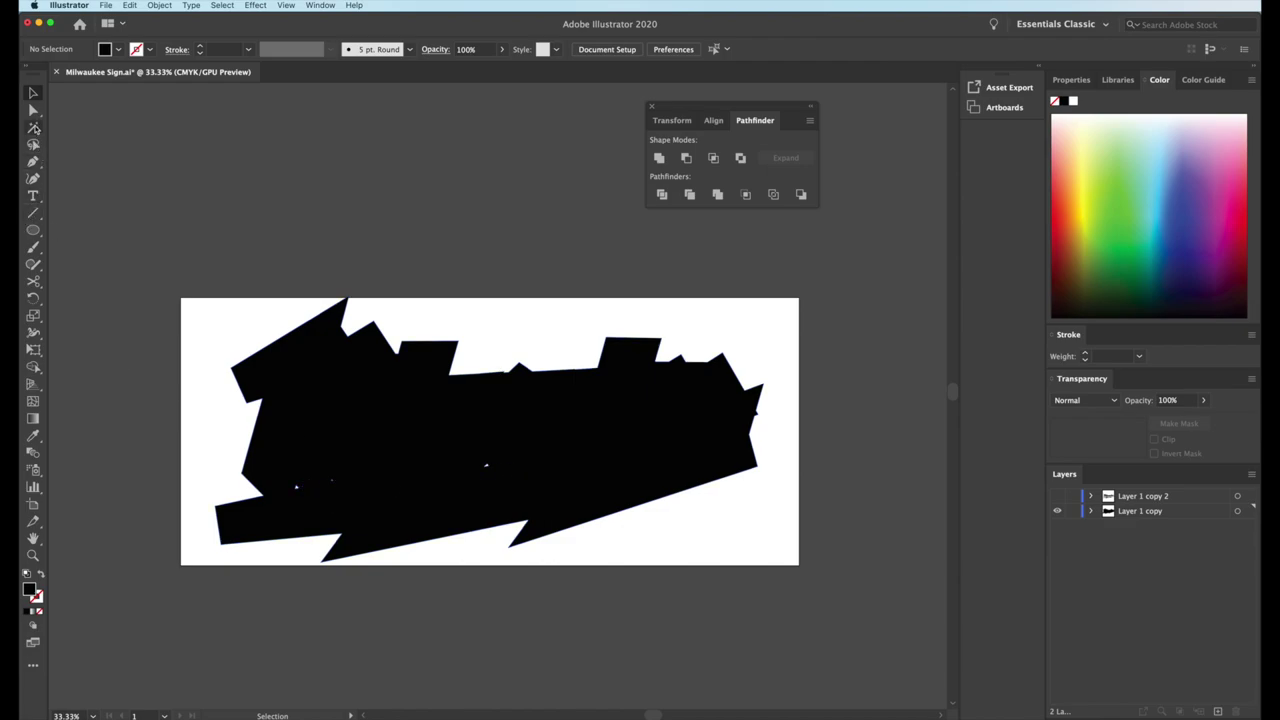
Draw a closed four-sided Pen shape covering the small white gaps inside the black outline
{"action": "left_click", "coordinate": [32, 162]}
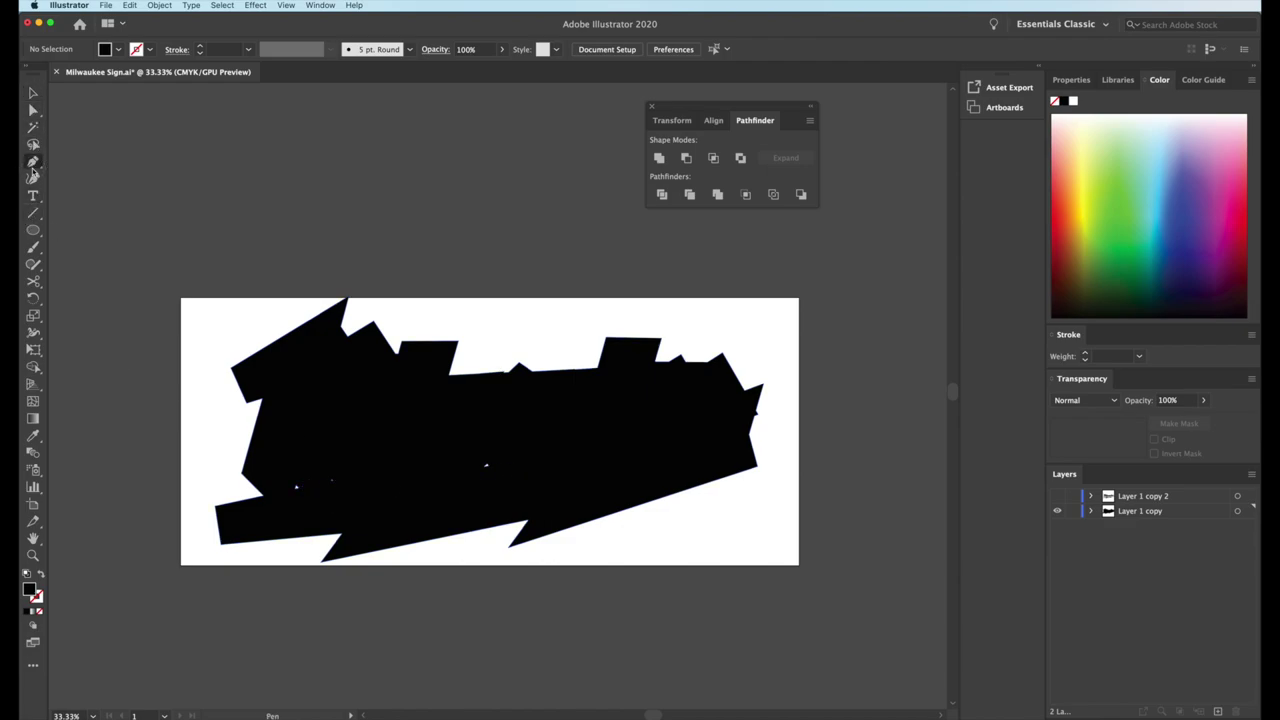
{"action": "left_click", "coordinate": [286, 465]}
{"action": "left_click", "coordinate": [527, 423]}
{"action": "left_click", "coordinate": [531, 487]}
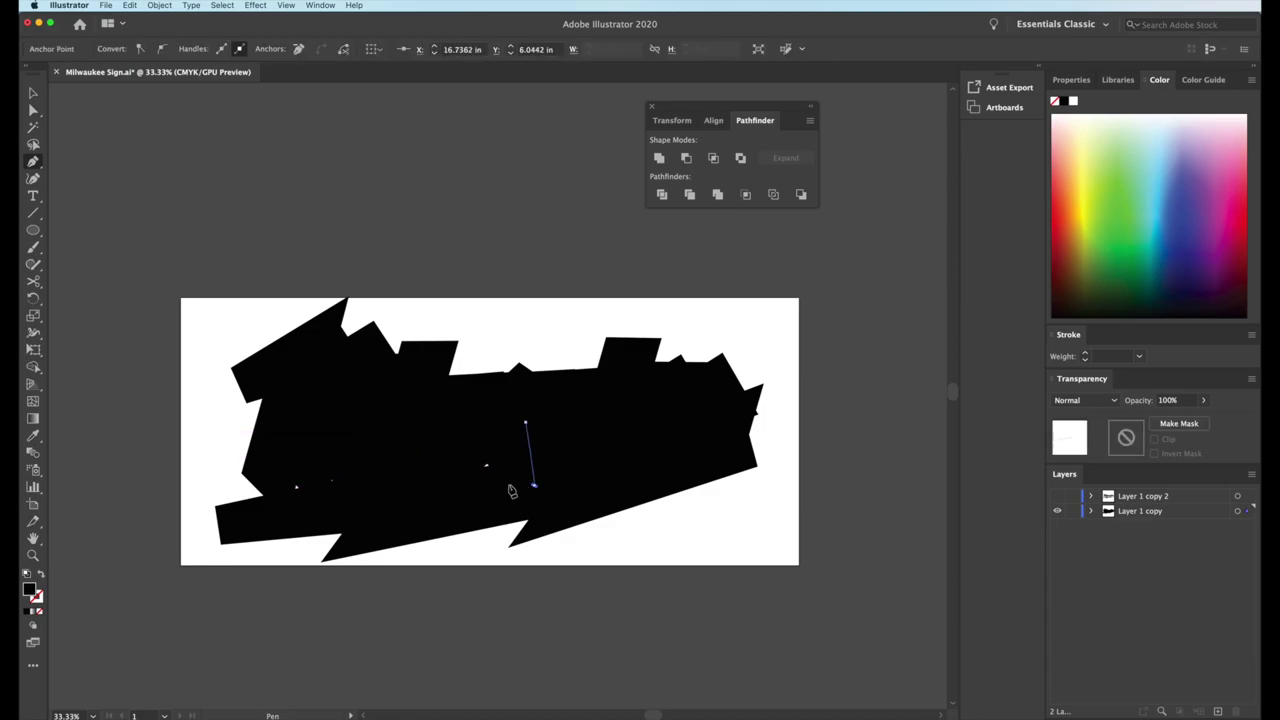
{"action": "left_click", "coordinate": [286, 515]}
{"action": "left_click", "coordinate": [284, 467]}
Unite the four-sided patch with the black outline shape to fill its gaps
{"action": "left_click", "coordinate": [33, 93]}
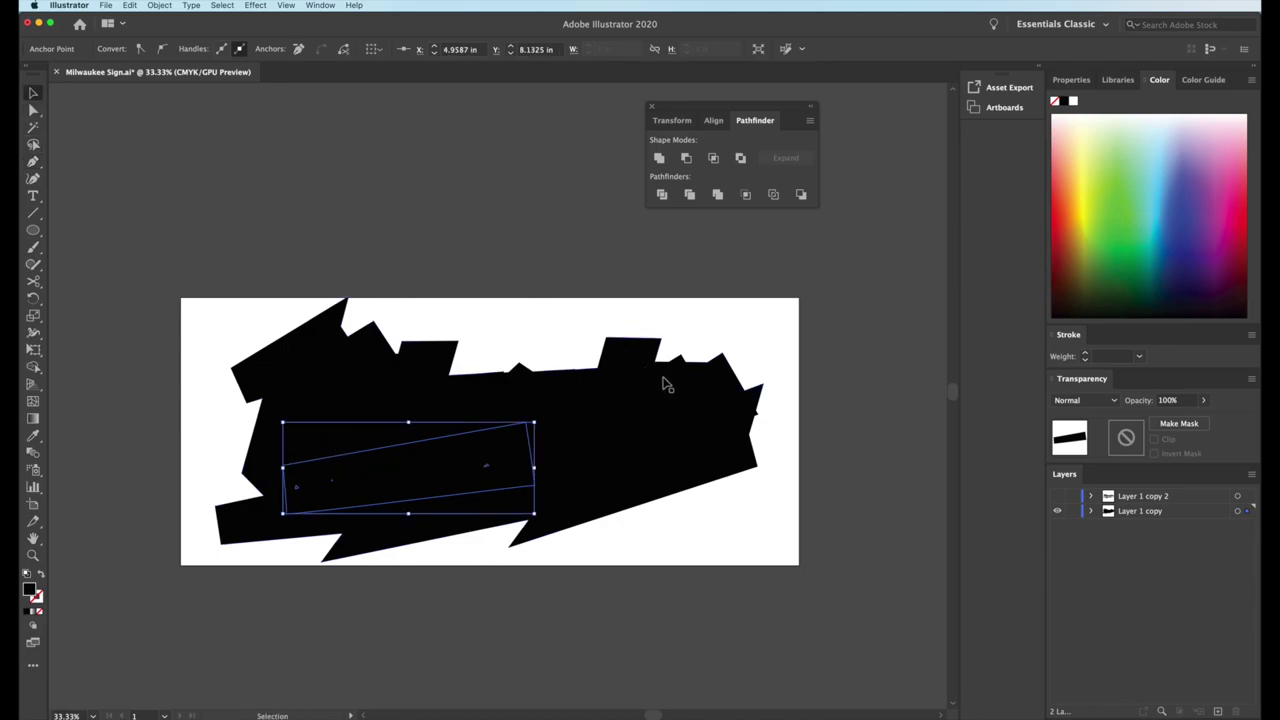
{"action": "left_click_drag", "start_coordinate": [783, 547], "coordinate": [159, 289]}
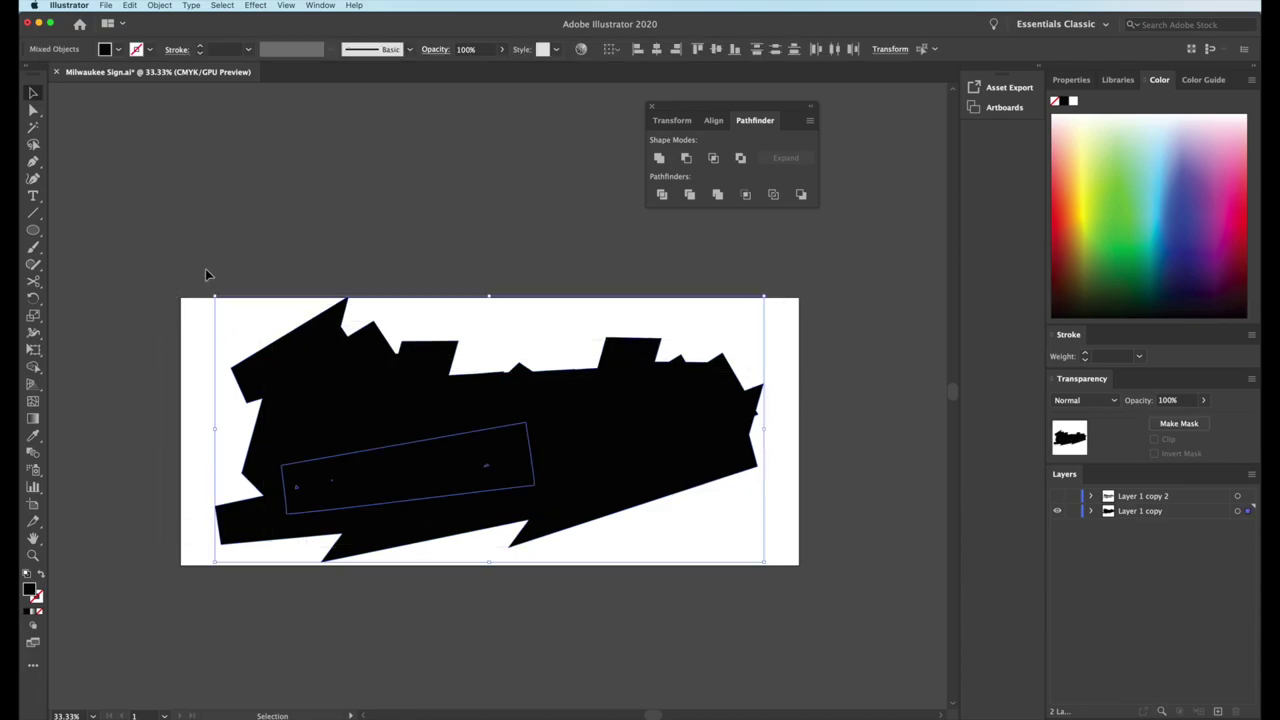
{"action": "left_click", "coordinate": [659, 158]}
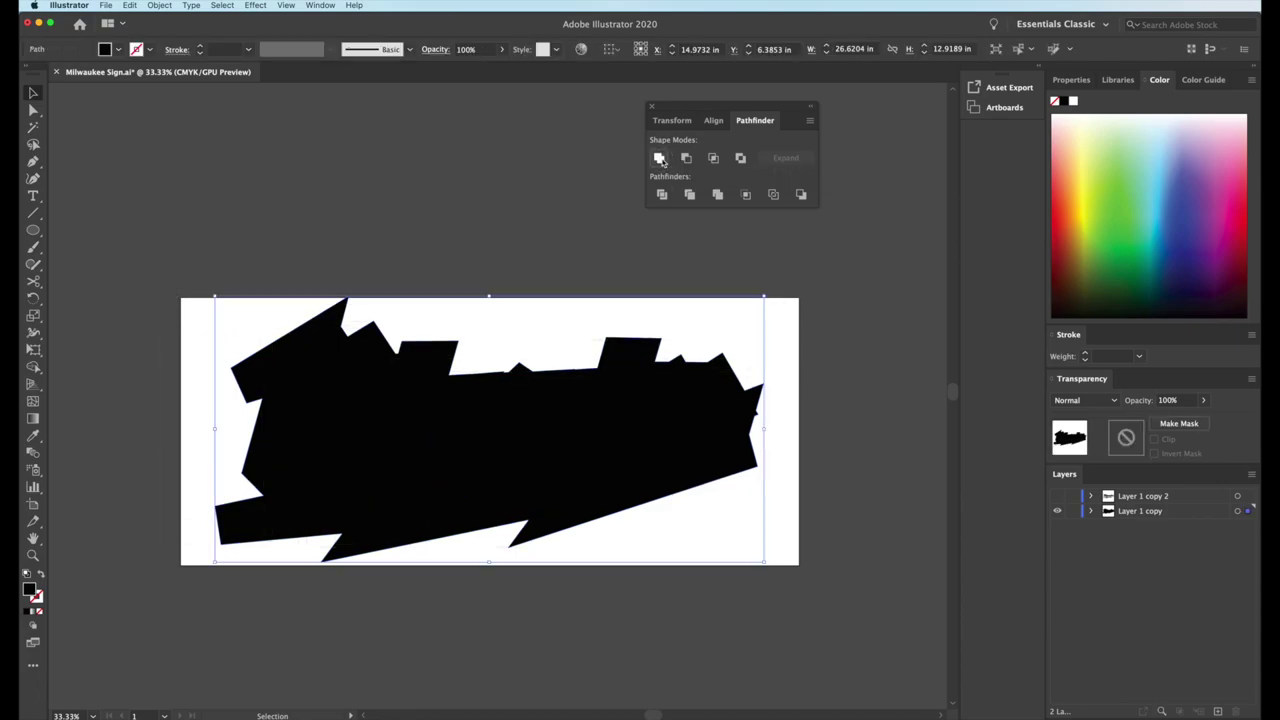
{"action": "left_click", "coordinate": [795, 410]}
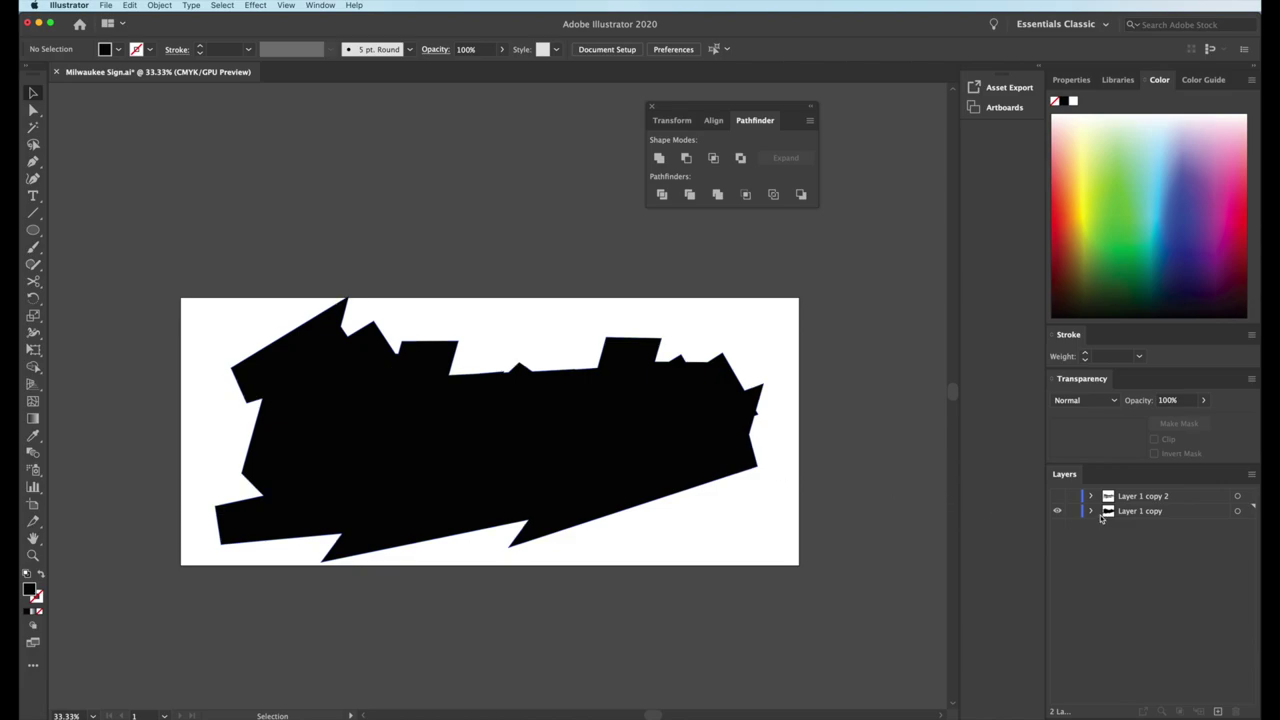
Isolate Layer 1 copy 2, recolor its logo's fill to near-white, and show Layer 1 copy again behind it
{"action": "left_click", "coordinate": [1059, 511]}
{"action": "left_click", "coordinate": [1058, 497]}
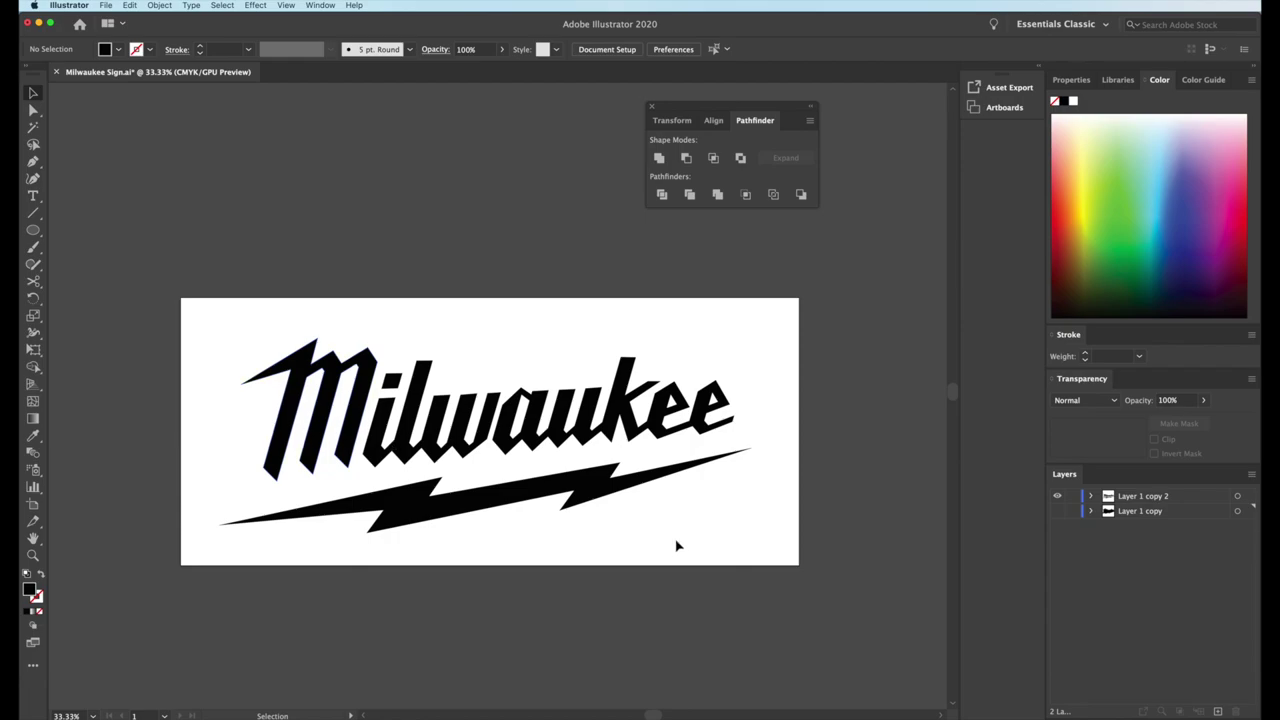
{"action": "left_click_drag", "start_coordinate": [729, 531], "coordinate": [200, 334]}
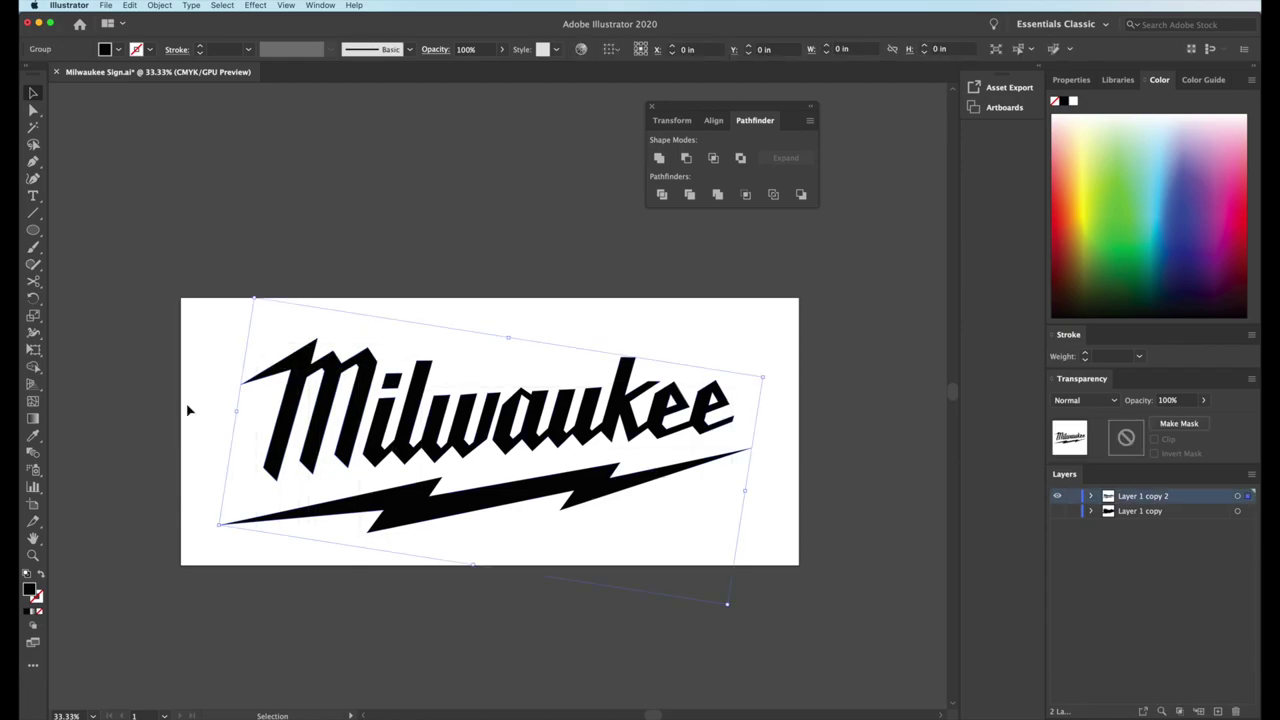
{"action": "double_click", "coordinate": [36, 596]}
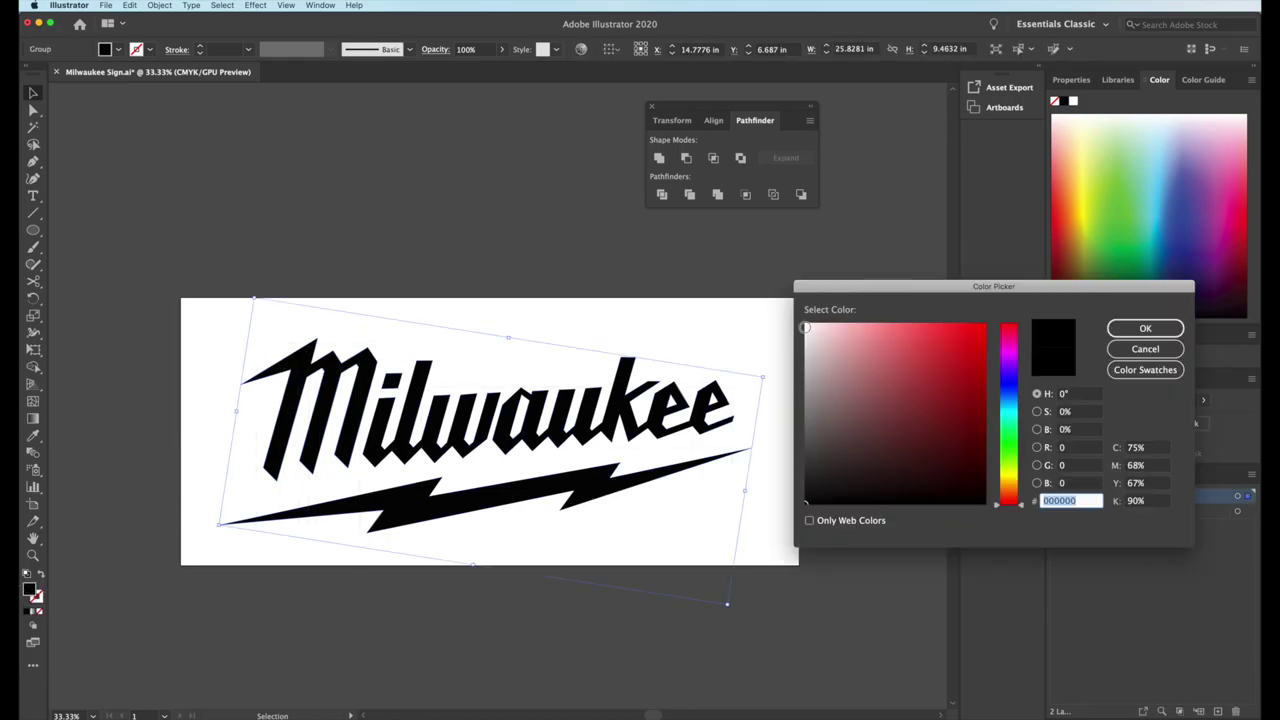
{"action": "left_click", "coordinate": [805, 329]}
{"action": "left_click", "coordinate": [1145, 329]}
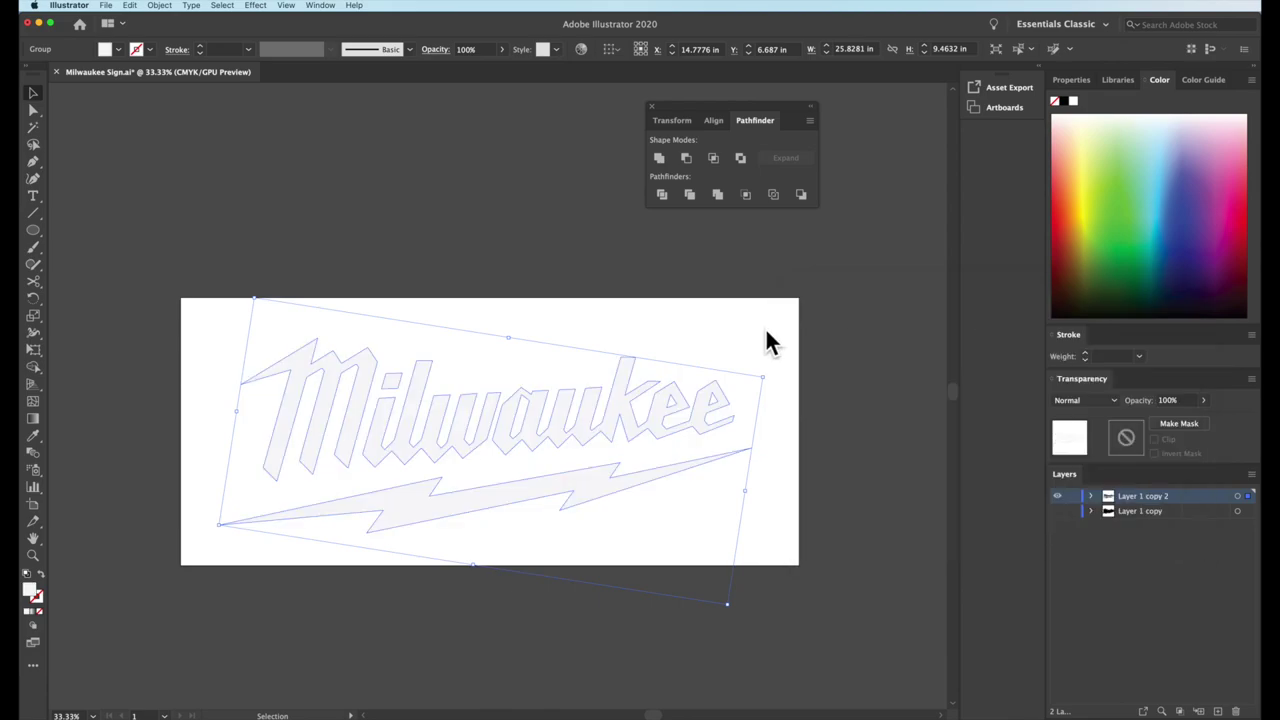
{"action": "left_click", "coordinate": [762, 330]}
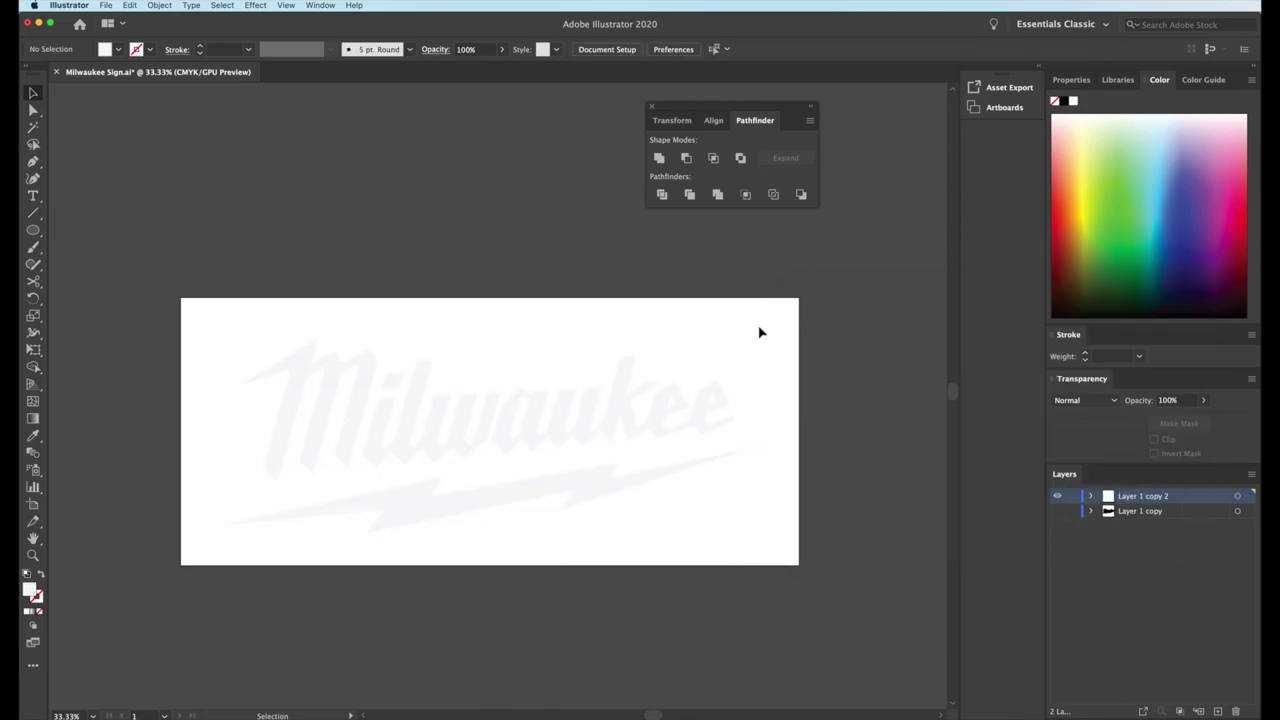
{"action": "left_click", "coordinate": [1057, 512]}
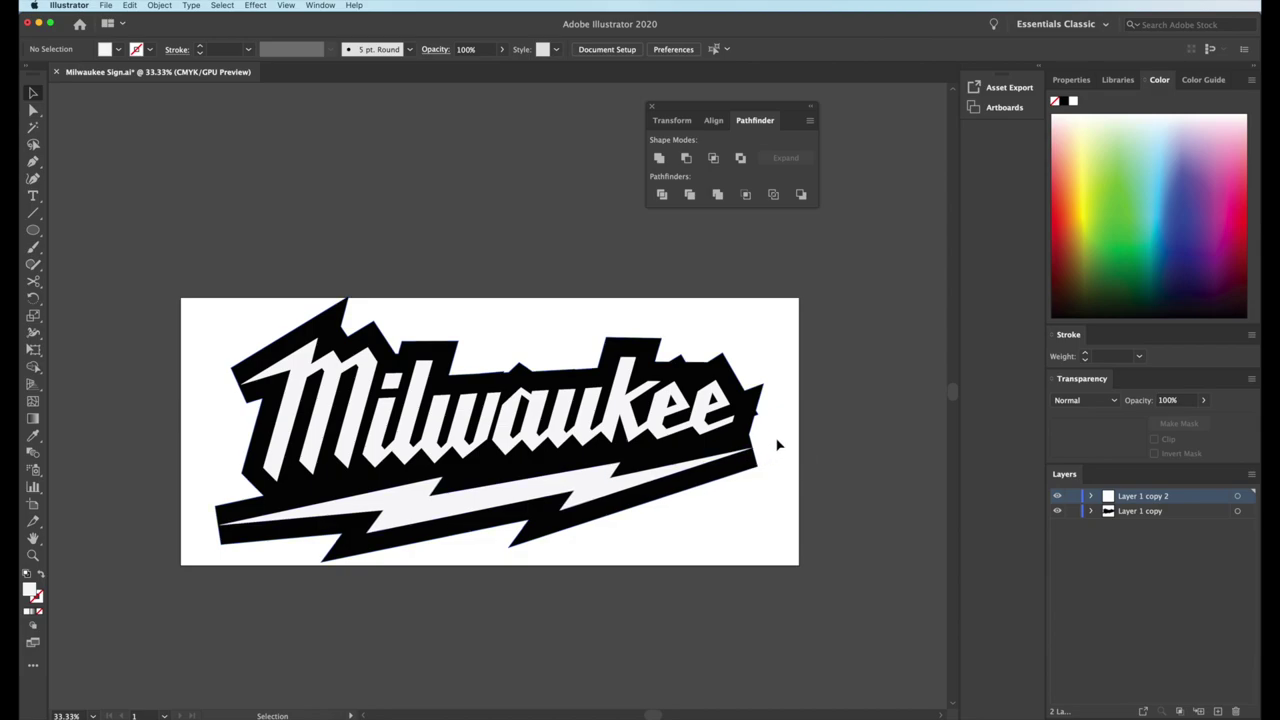
Pull the black outline's corners outward into sharp points at the M's left tip and both ends of the lightning bolt
{"action": "left_click", "coordinate": [33, 110]}
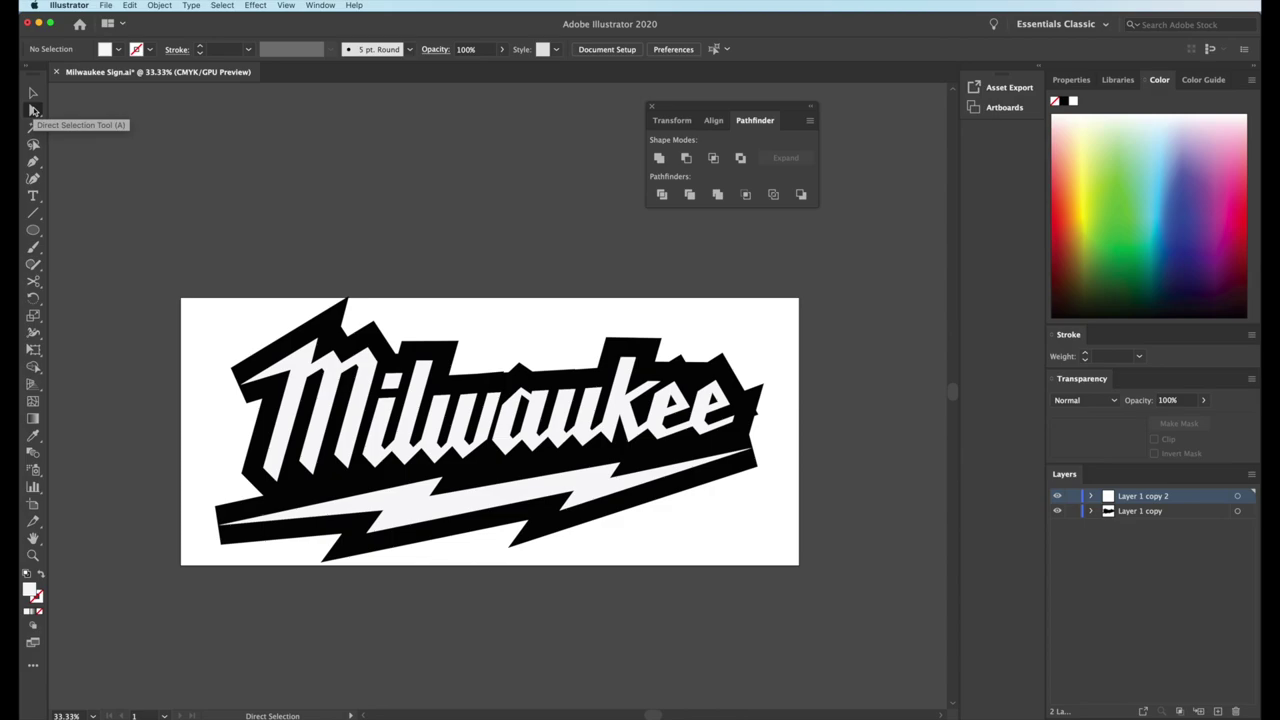
{"action": "left_click", "coordinate": [236, 372]}
{"action": "left_click_drag", "start_coordinate": [236, 372], "coordinate": [198, 390]}
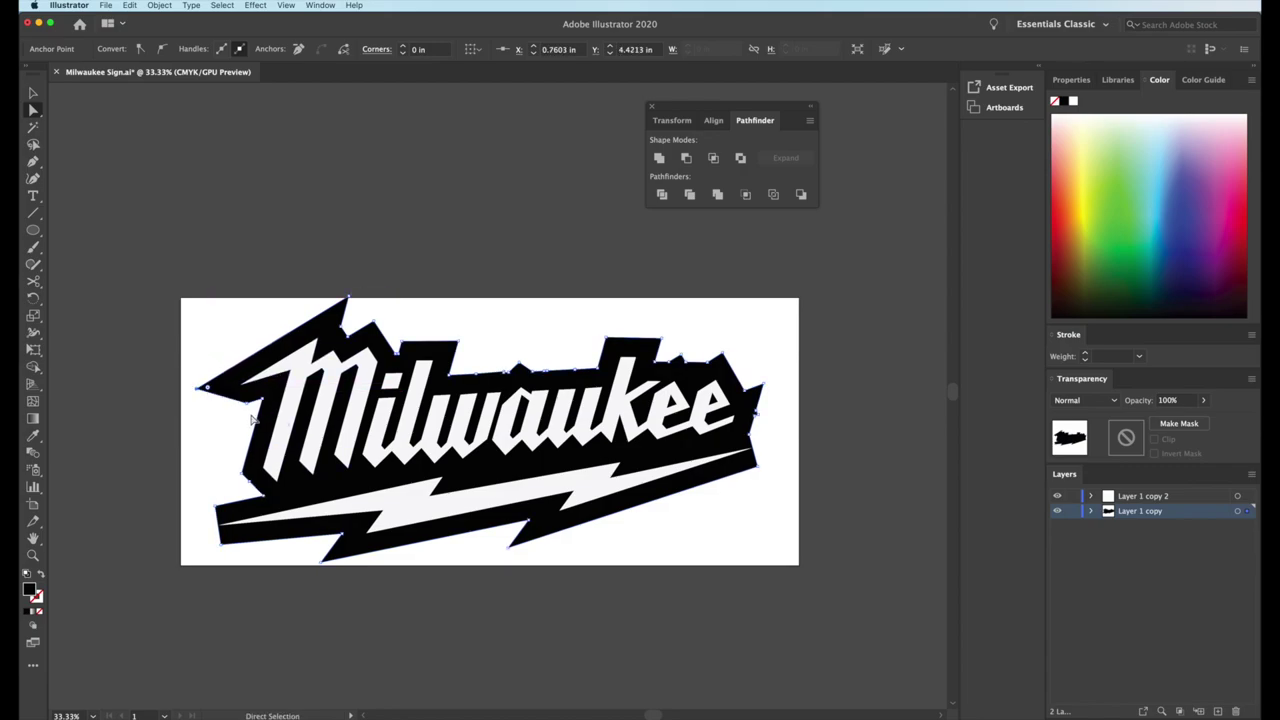
{"action": "left_click", "coordinate": [227, 535]}
{"action": "left_click_drag", "start_coordinate": [219, 539], "coordinate": [188, 547]}
{"action": "left_click", "coordinate": [690, 554]}
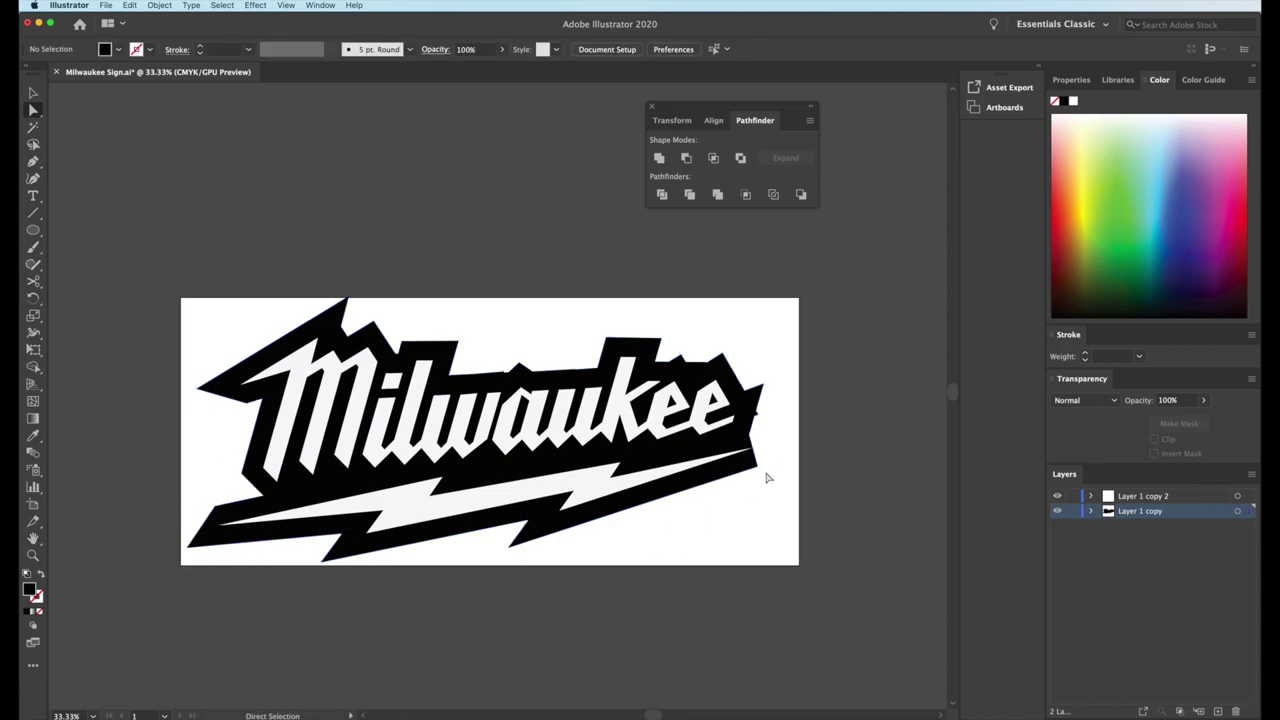
{"action": "left_click", "coordinate": [755, 452]}
{"action": "left_click_drag", "start_coordinate": [755, 455], "coordinate": [780, 458]}
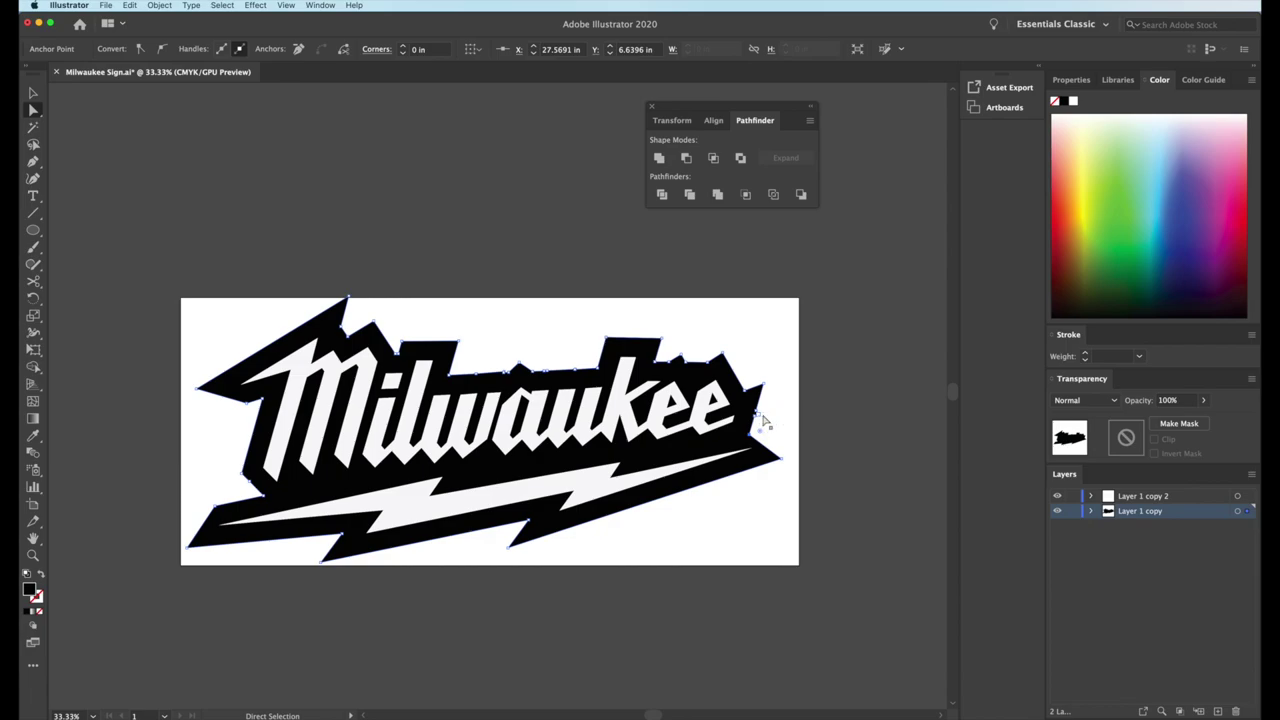
Remove the small bump on the black outline beside the last e by moving its anchor point onto the adjacent edge
{"action": "scroll", "coordinate": [762, 420], "scroll_direction": "up", "scroll_amount": 4, "text": "alt"}
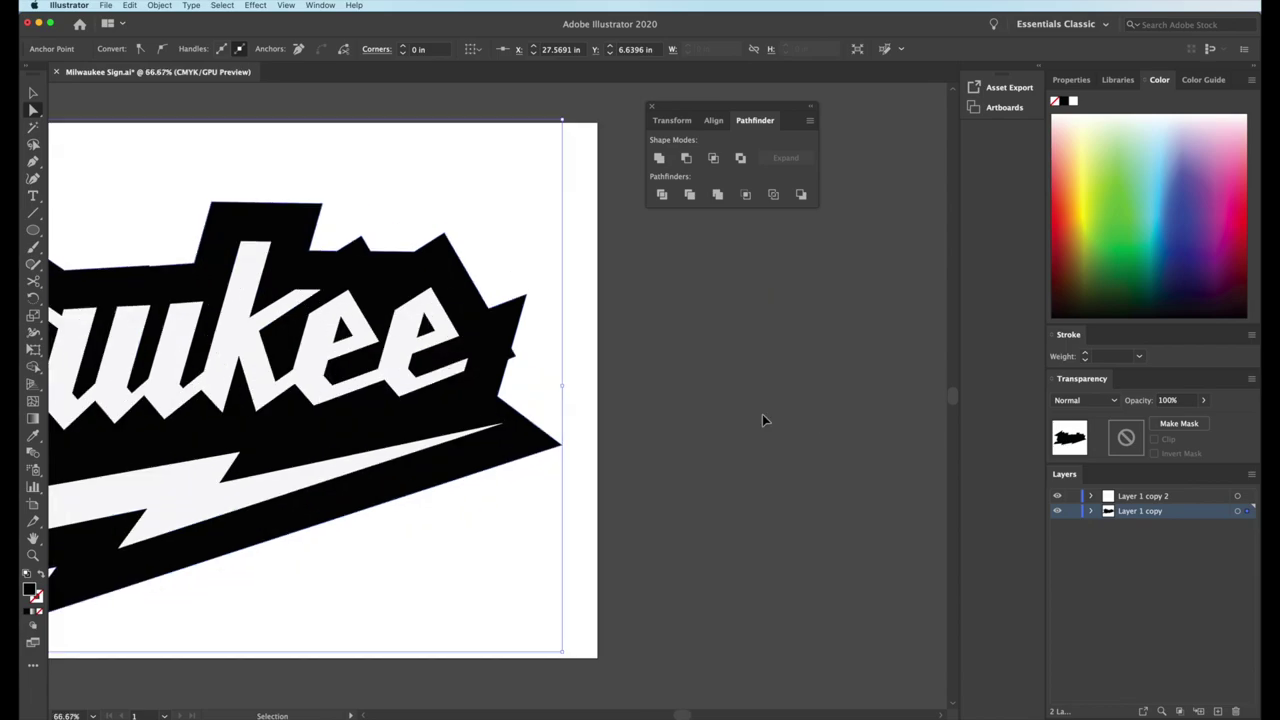
{"action": "key", "text": "a"}
{"action": "scroll", "coordinate": [576, 315], "scroll_direction": "up", "scroll_amount": 2}
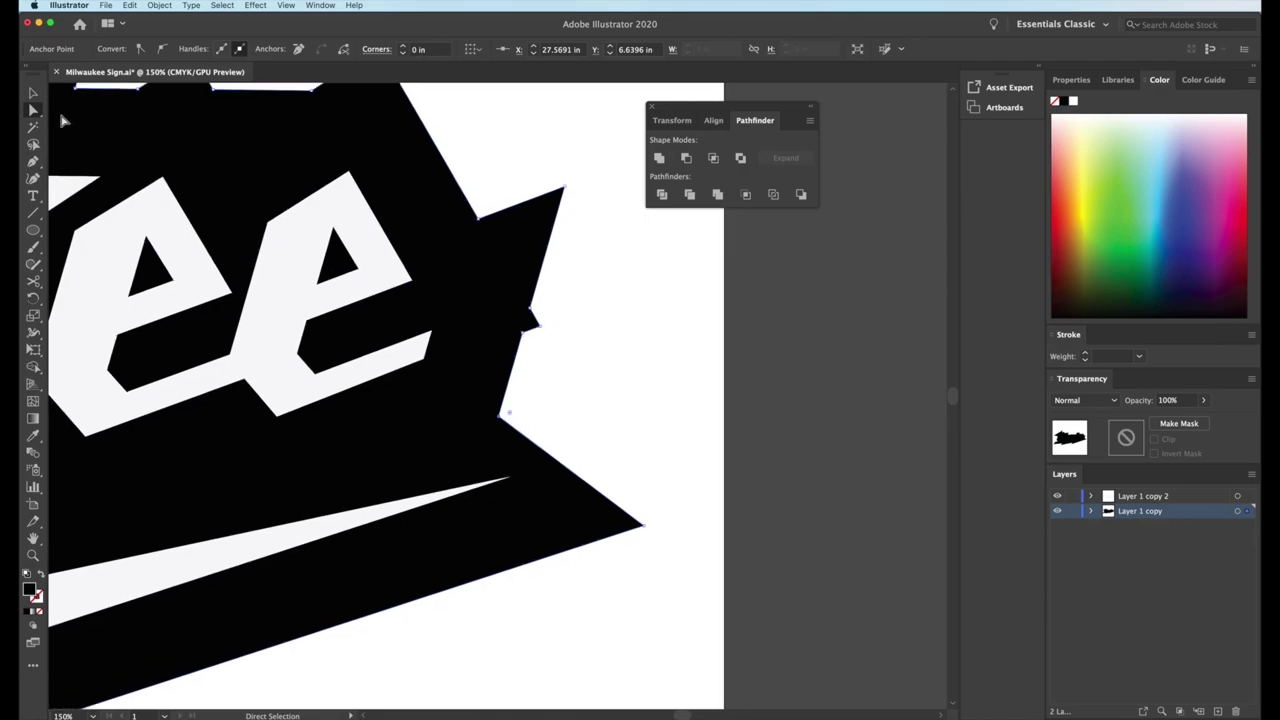
{"action": "left_click", "coordinate": [540, 328]}
{"action": "left_click_drag", "start_coordinate": [540, 328], "coordinate": [529, 303]}
{"action": "left_click", "coordinate": [617, 341]}
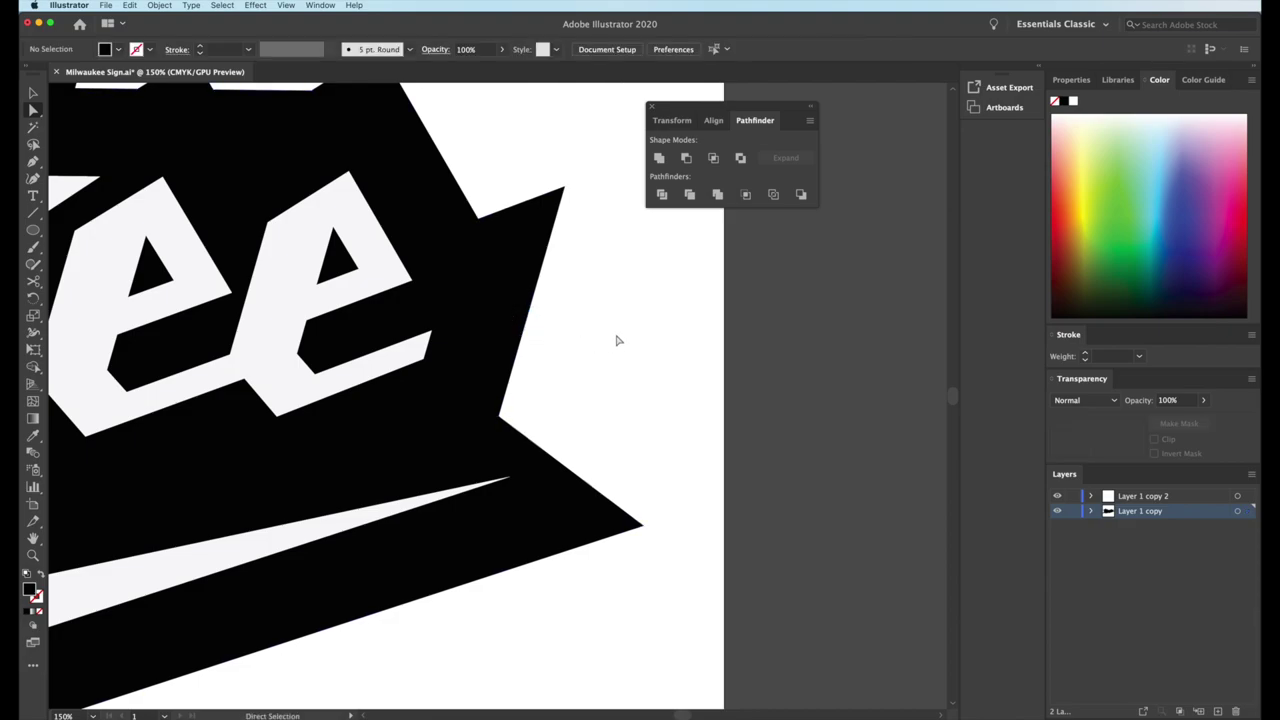
{"action": "key", "text": "super+minus"}
{"action": "key", "text": "super+minus"}
{"action": "key", "text": "super+minus"}
{"action": "key", "text": "super+minus"}
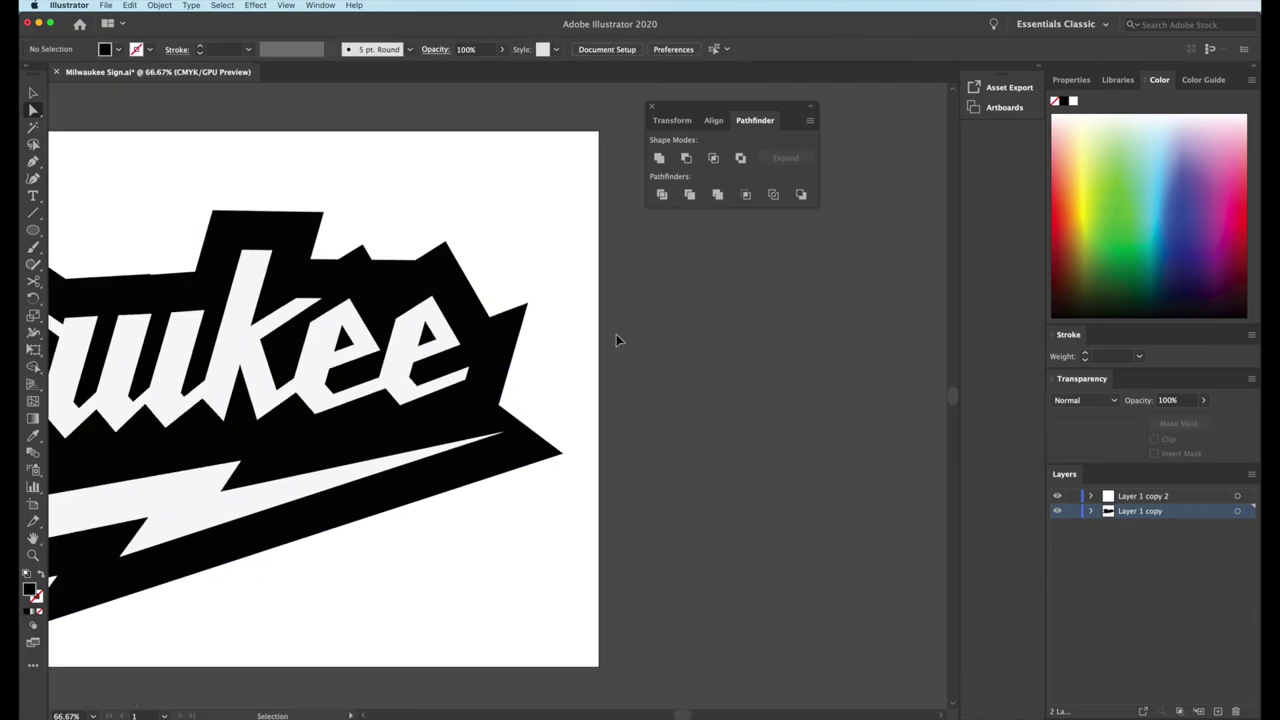
{"action": "scroll", "coordinate": [617, 341], "scroll_direction": "left", "scroll_amount": 5}
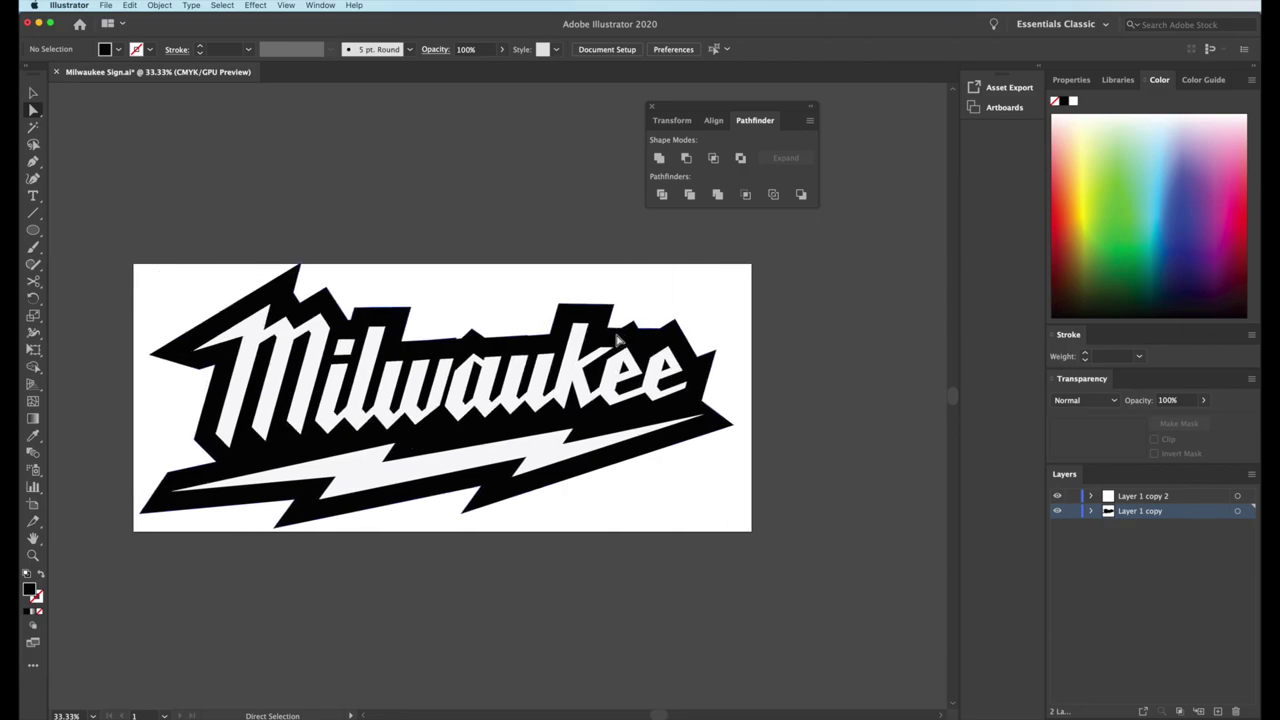
Hide Layer 1 copy 2, recolor the black backing shape's fill to bright red, and show the logo layer again
{"action": "left_click", "coordinate": [1058, 497]}
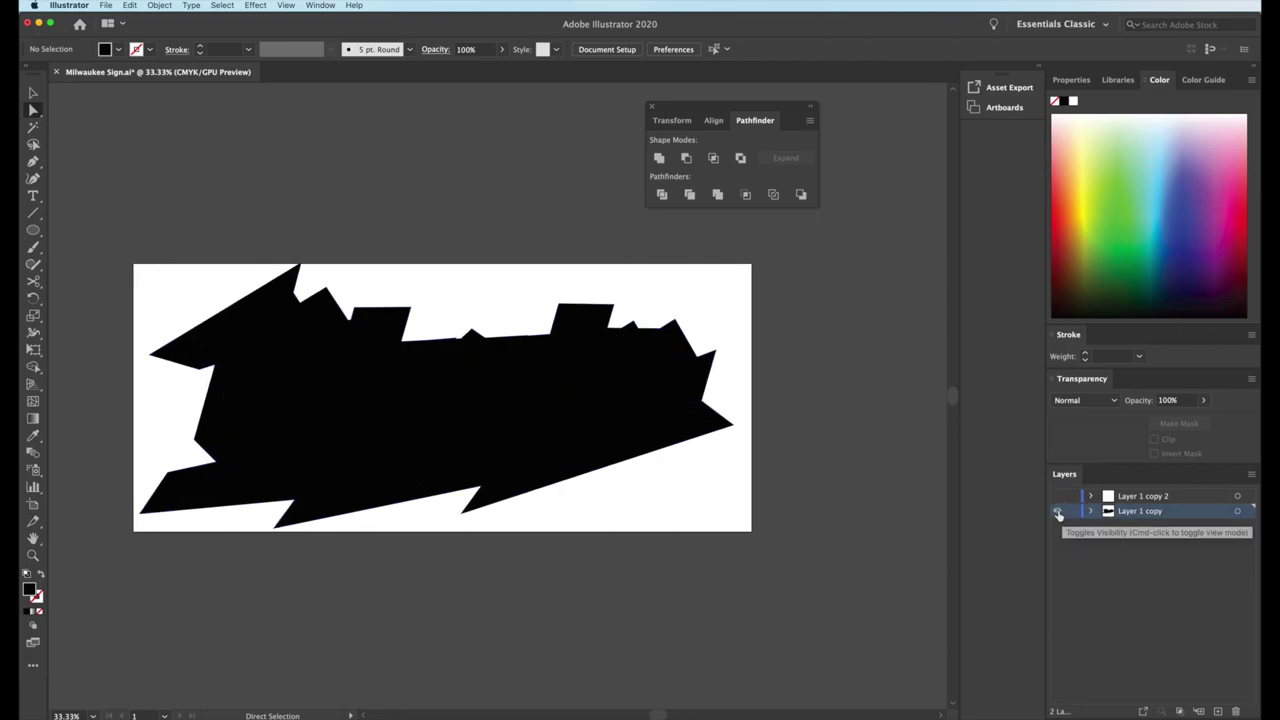
{"action": "left_click", "coordinate": [33, 93]}
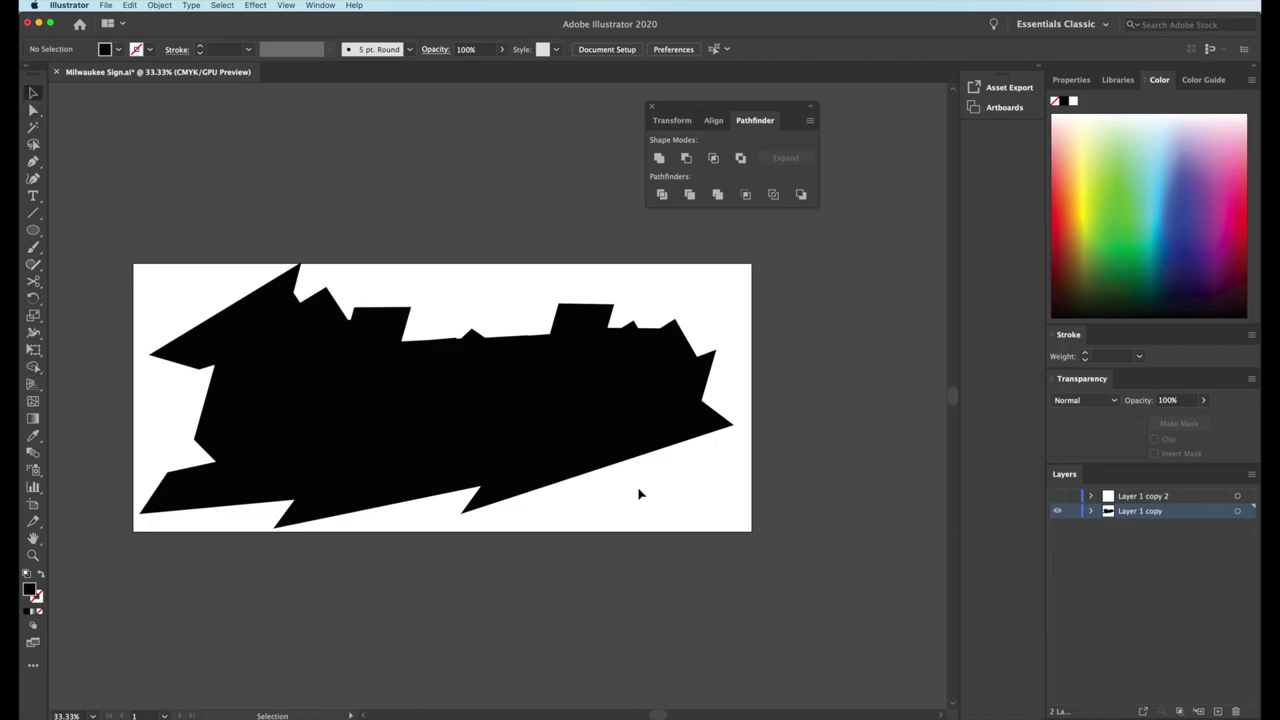
{"action": "mouse_move", "coordinate": [171, 294]}
{"action": "left_mouse_down"}
{"action": "mouse_move", "coordinate": [120, 263]}
{"action": "mouse_move", "coordinate": [94, 536]}
{"action": "left_mouse_up"}
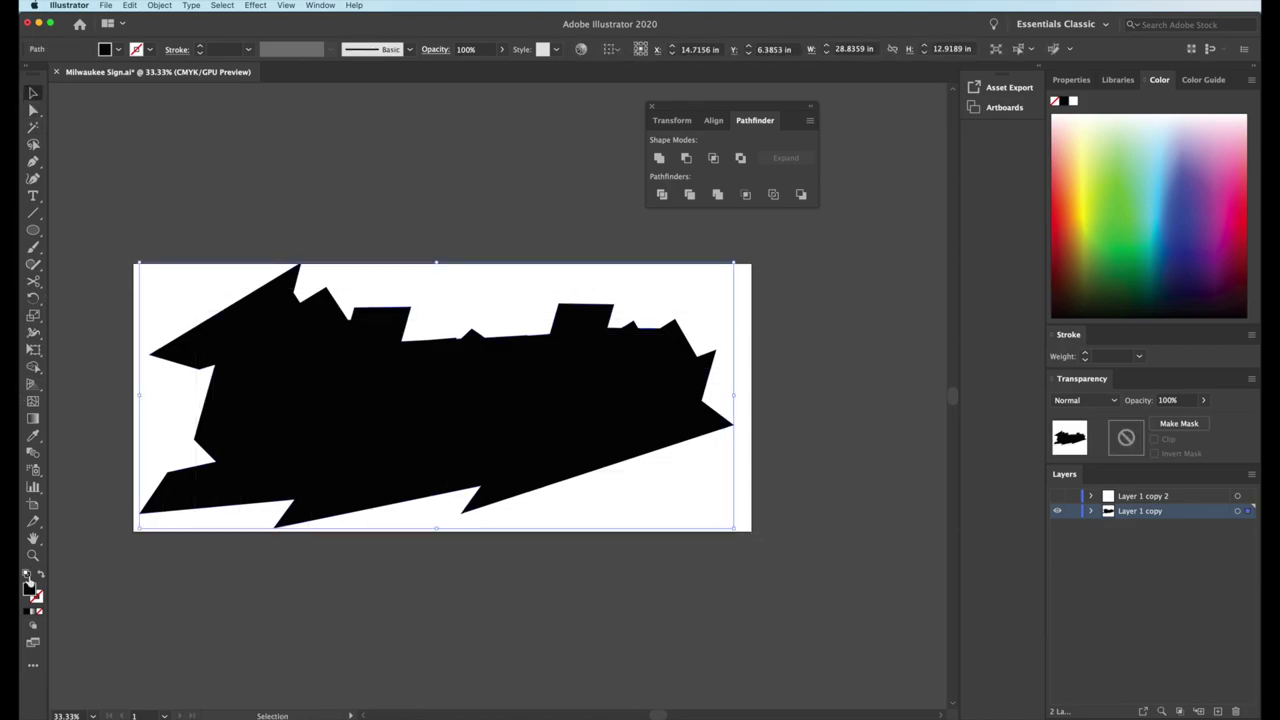
{"action": "double_click", "coordinate": [30, 589]}
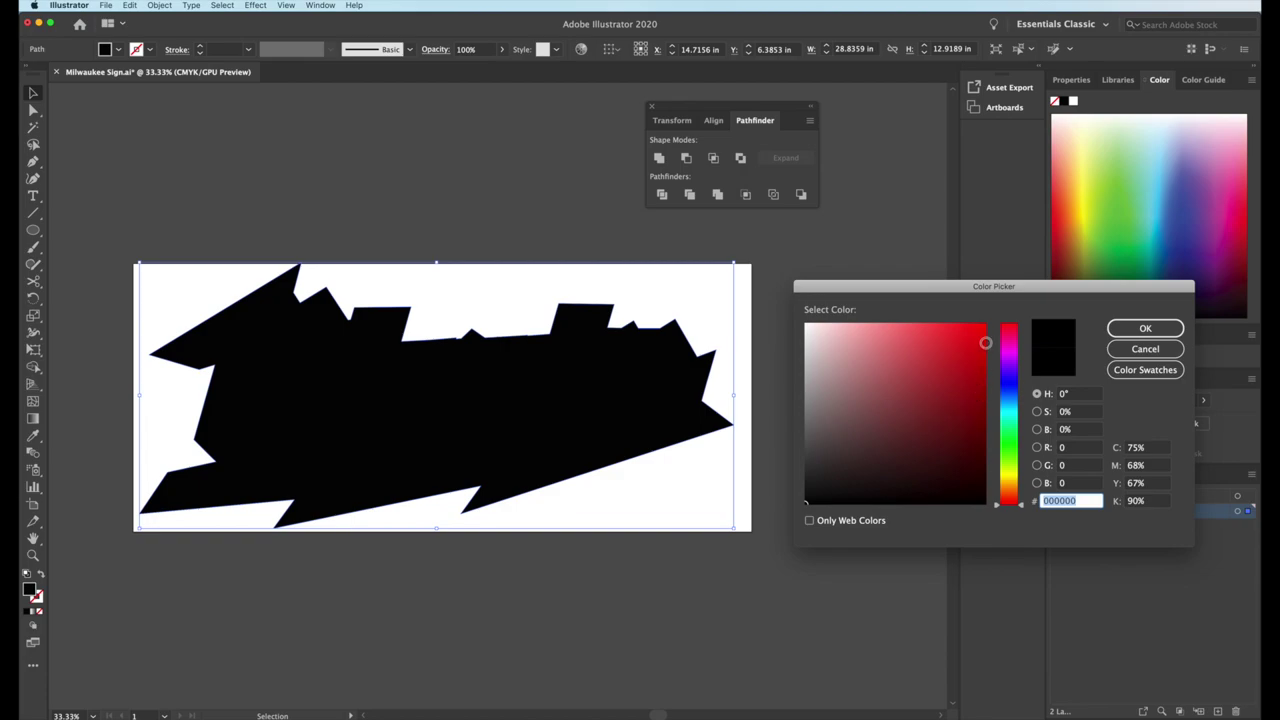
{"action": "left_click", "coordinate": [983, 326]}
{"action": "left_click", "coordinate": [1145, 328]}
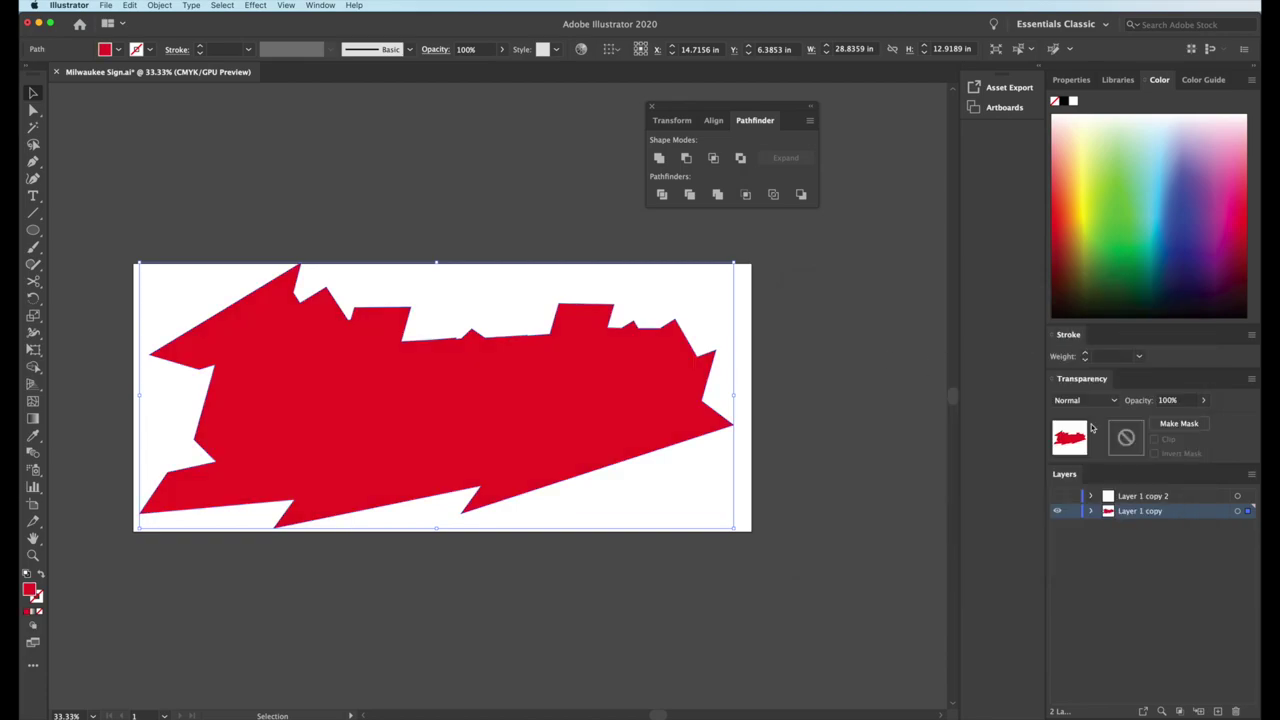
{"action": "left_click", "coordinate": [1057, 496]}
{"action": "left_click", "coordinate": [847, 415]}
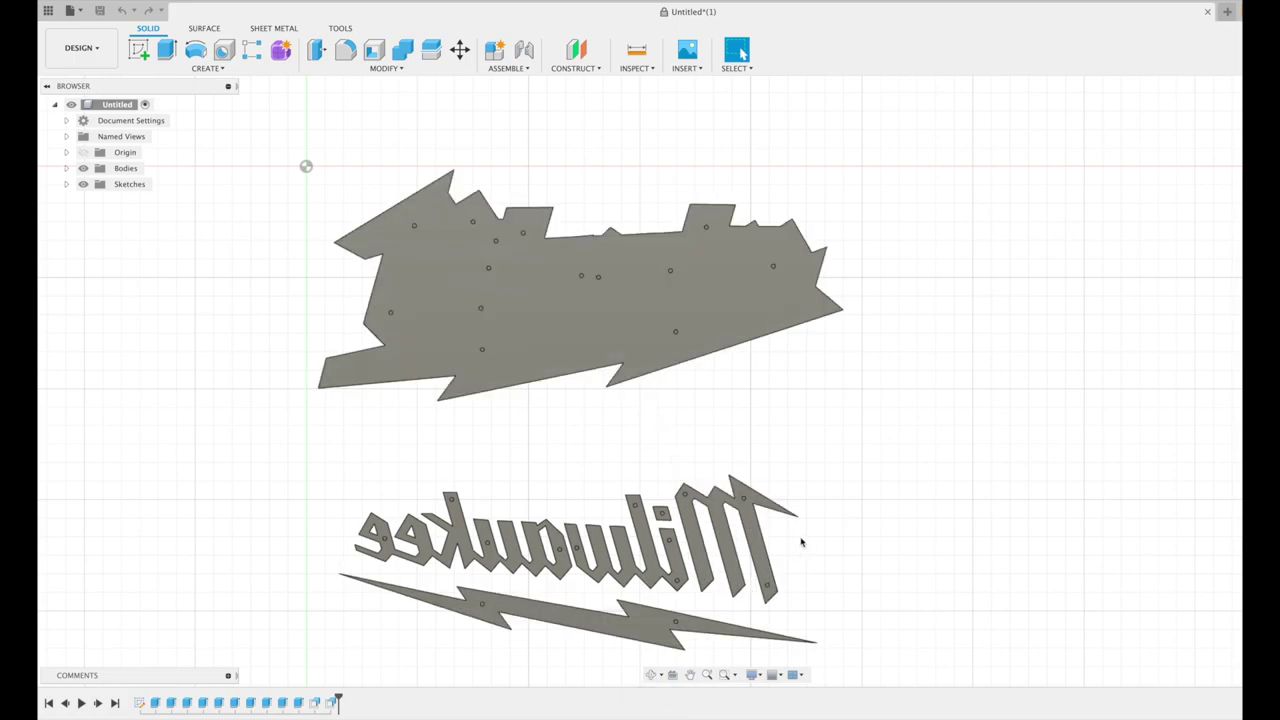
Examine the extruded backing plate, mirrored lettering and lightning bolt with their holes from an angled view in Fusion 360
{"action": "left_click", "coordinate": [649, 677]}
{"action": "left_click_drag", "start_coordinate": [697, 437], "coordinate": [622, 410]}
{"action": "scroll", "coordinate": [660, 510], "scroll_direction": "up", "scroll_amount": 10}
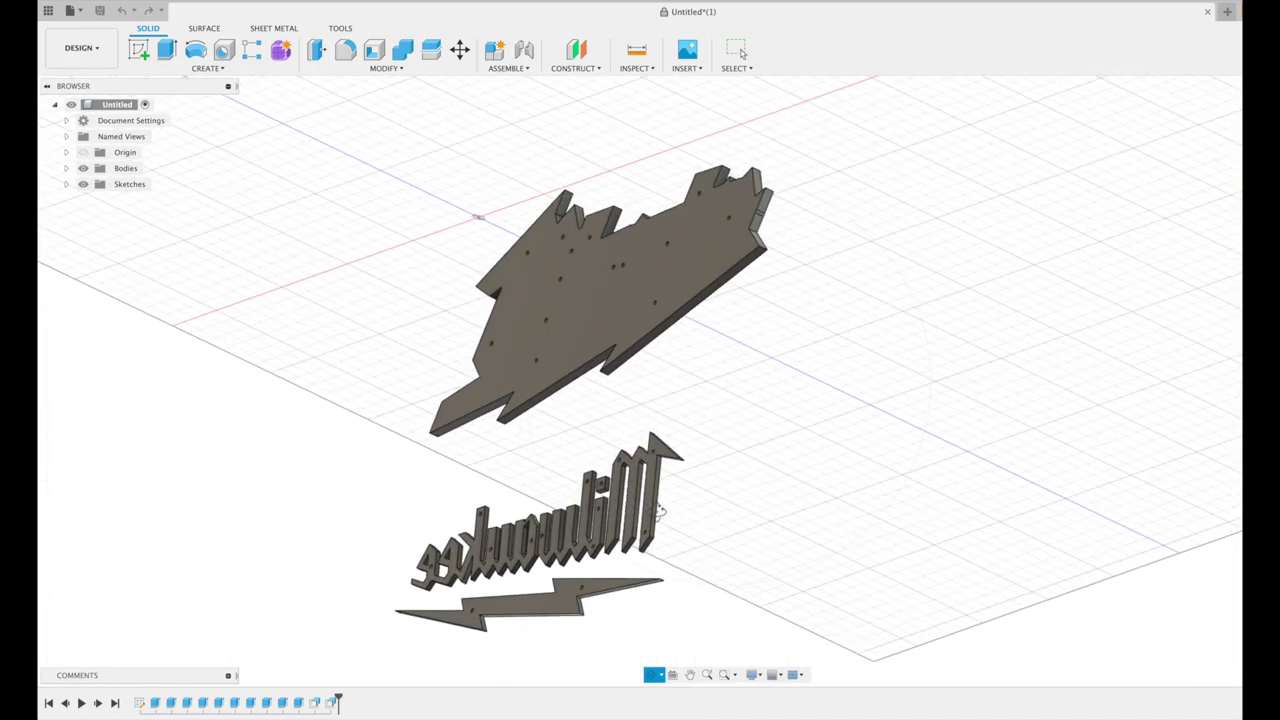
{"action": "scroll", "coordinate": [660, 510], "scroll_direction": "down", "scroll_amount": 8}
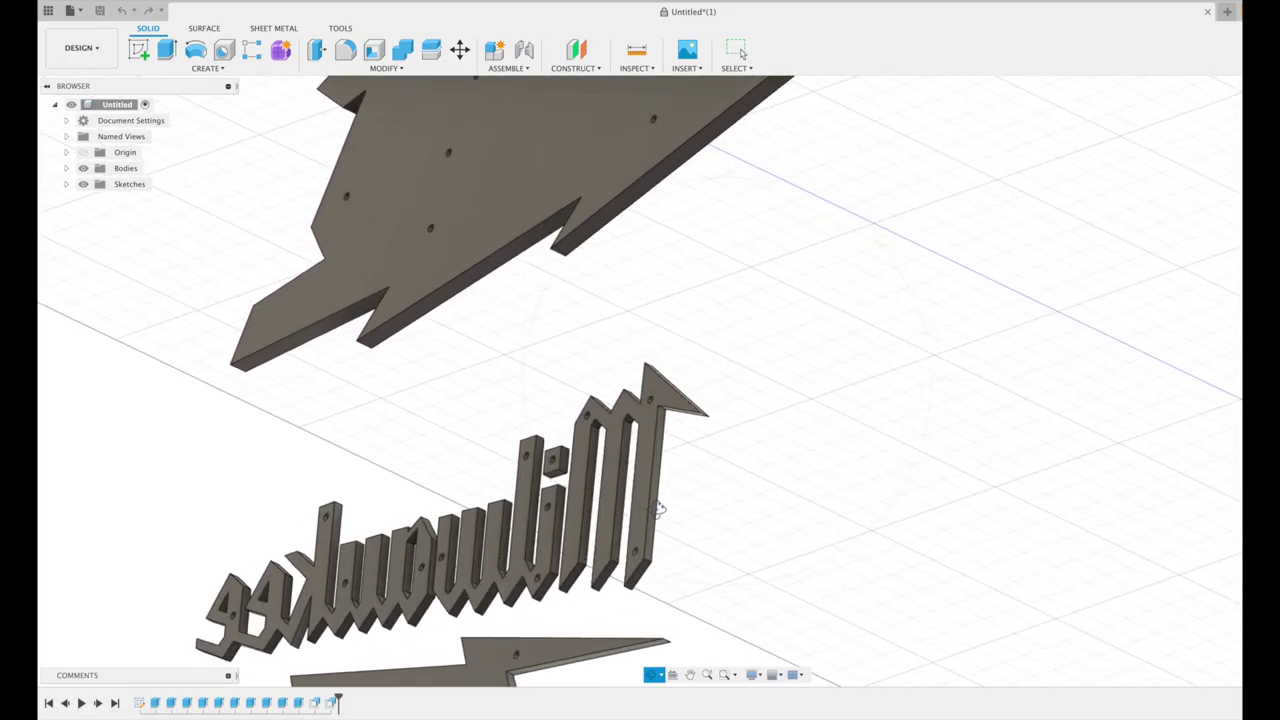
{"action": "scroll", "coordinate": [660, 510], "scroll_direction": "down", "scroll_amount": 2}
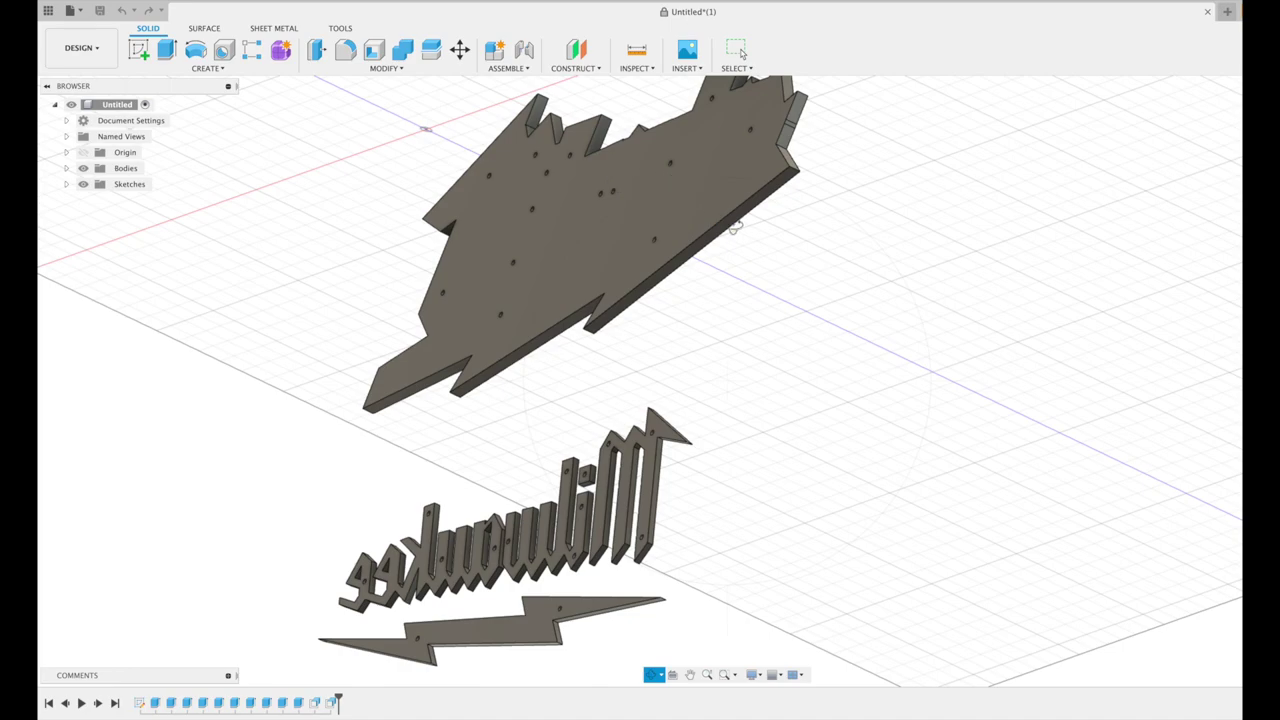
{"action": "middle_click_drag", "start_coordinate": [667, 287], "coordinate": [685, 293], "text": "shift"}
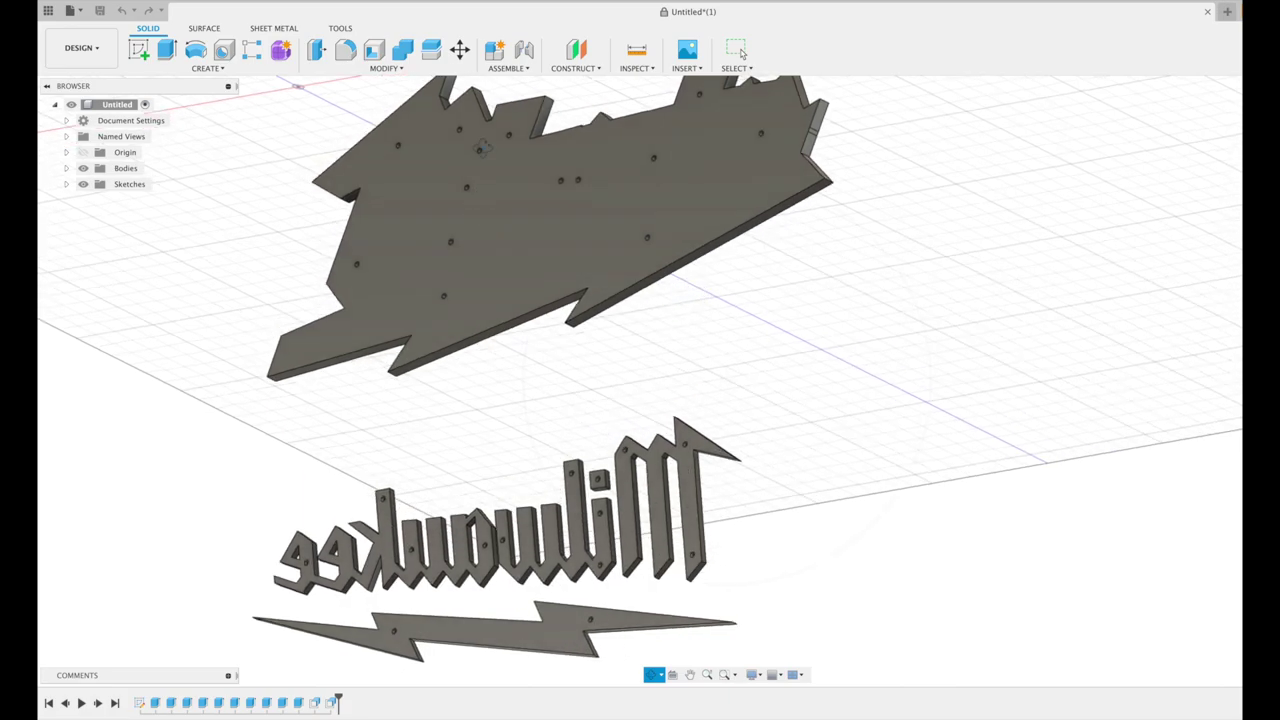